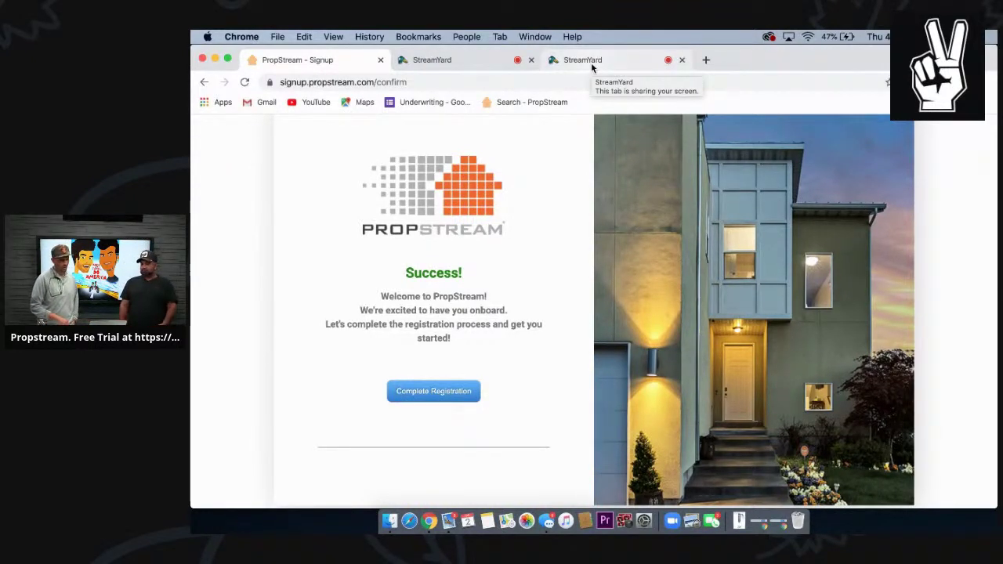
Complete the registration, log in to PropStream with the account password, and save the login in the browser.
click(422, 399)
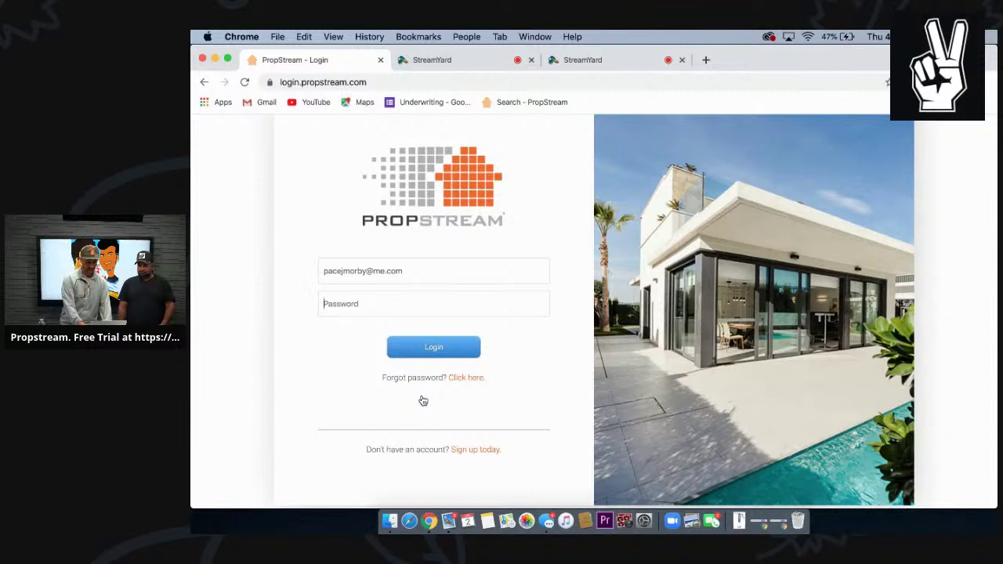
text(•••••)
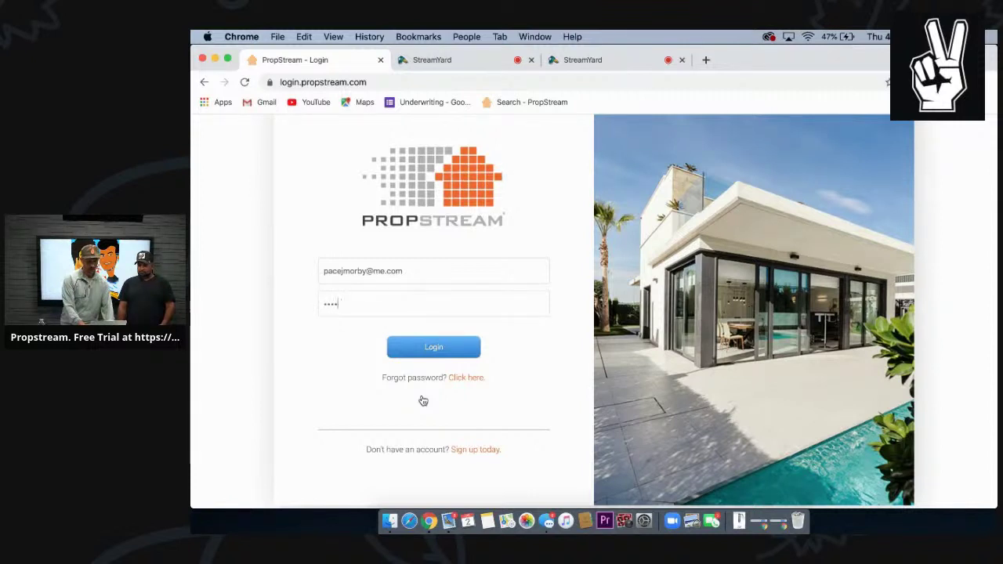
key(BackSpace)
text(••••••)
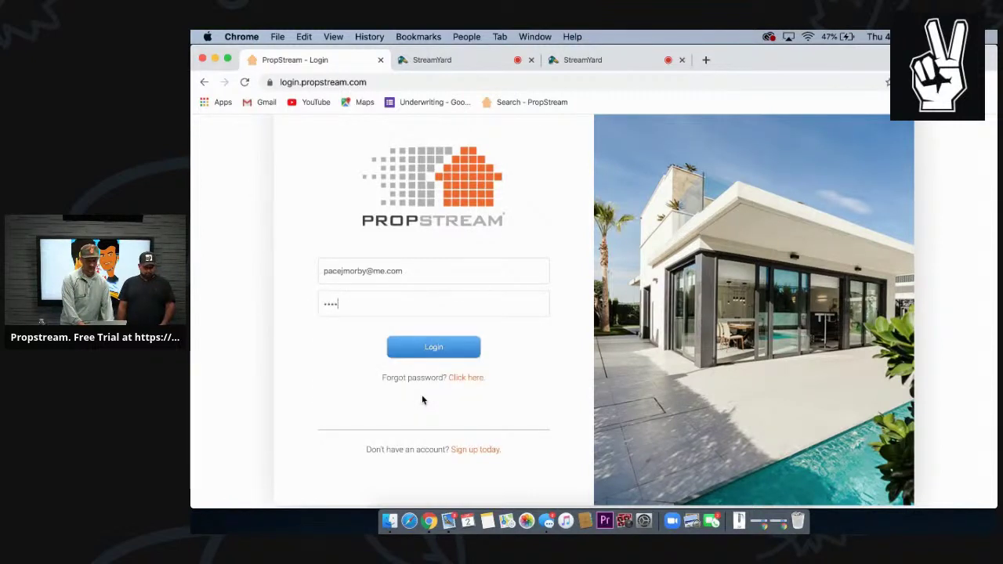
text(•••••••)
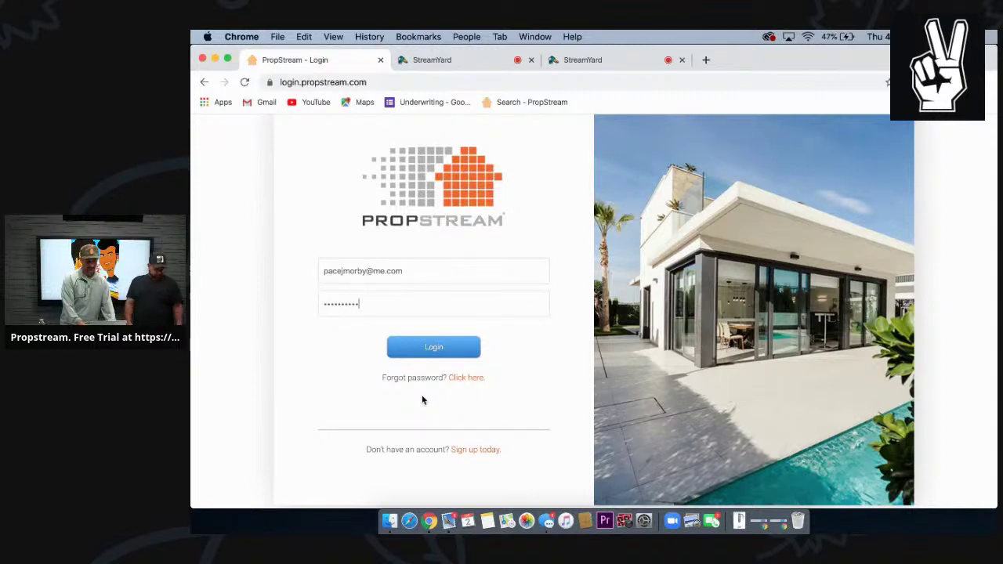
text(•)
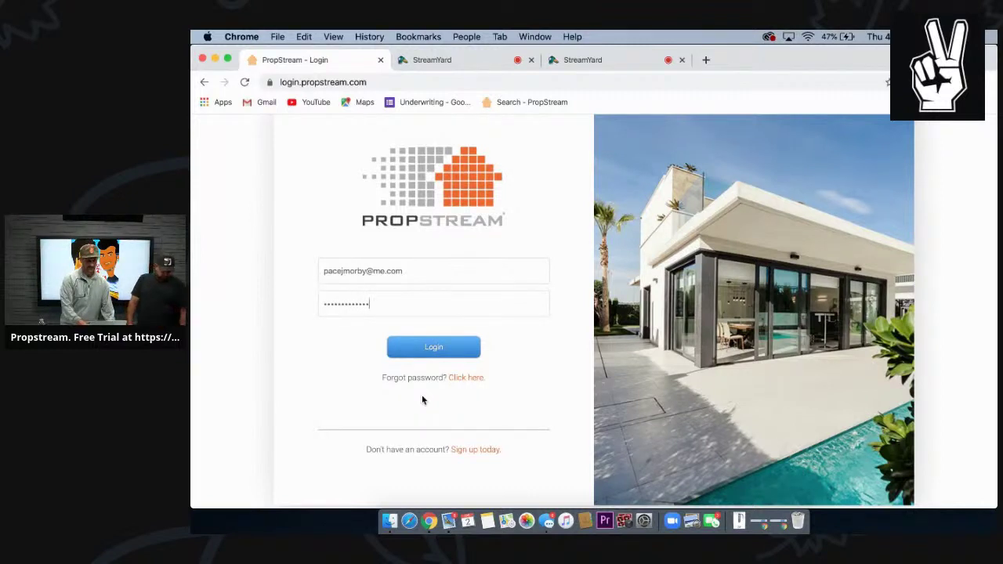
click(441, 348)
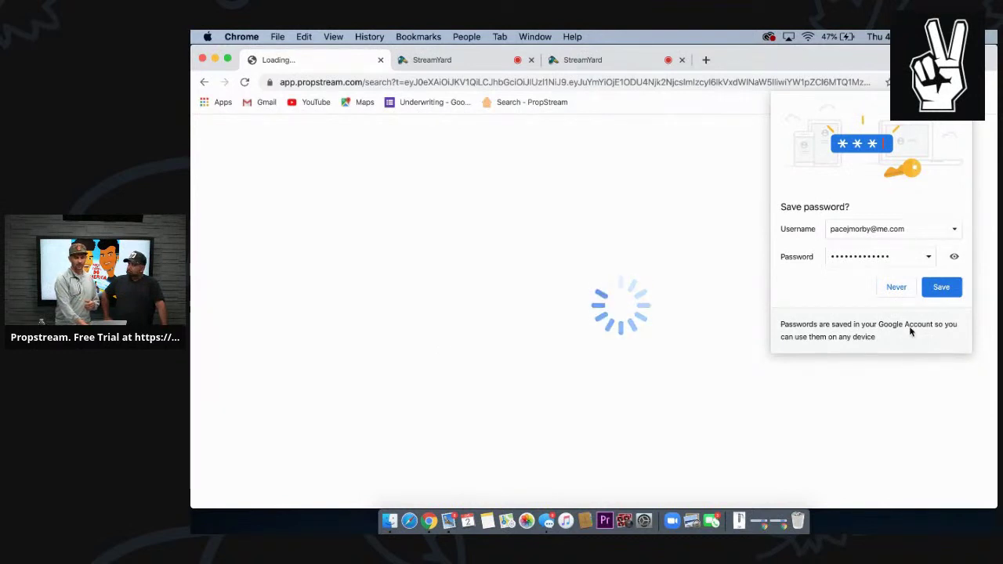
click(941, 287)
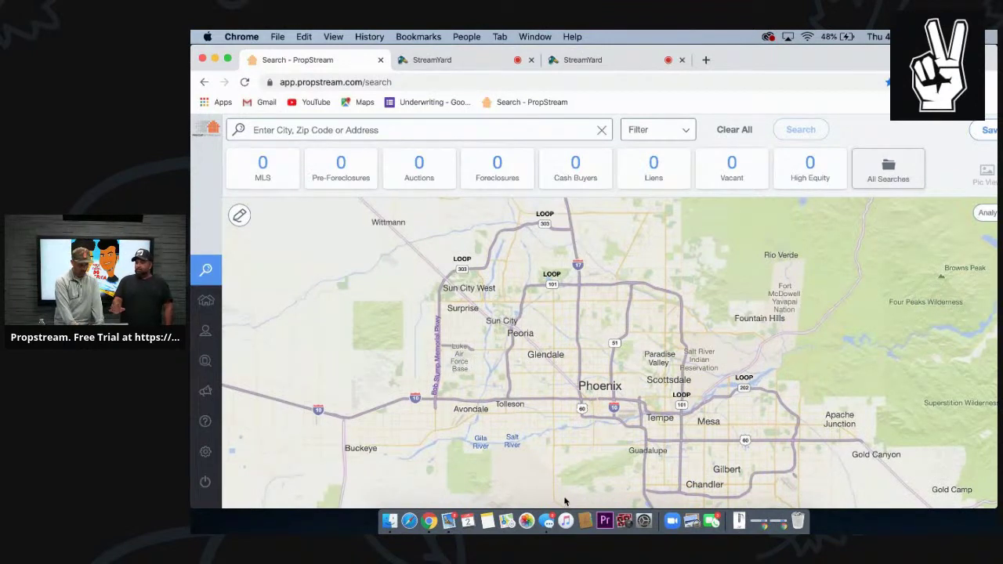
Switch to Mail and look through the recent inbox messages, including the PropStream welcome e-mail.
click(448, 524)
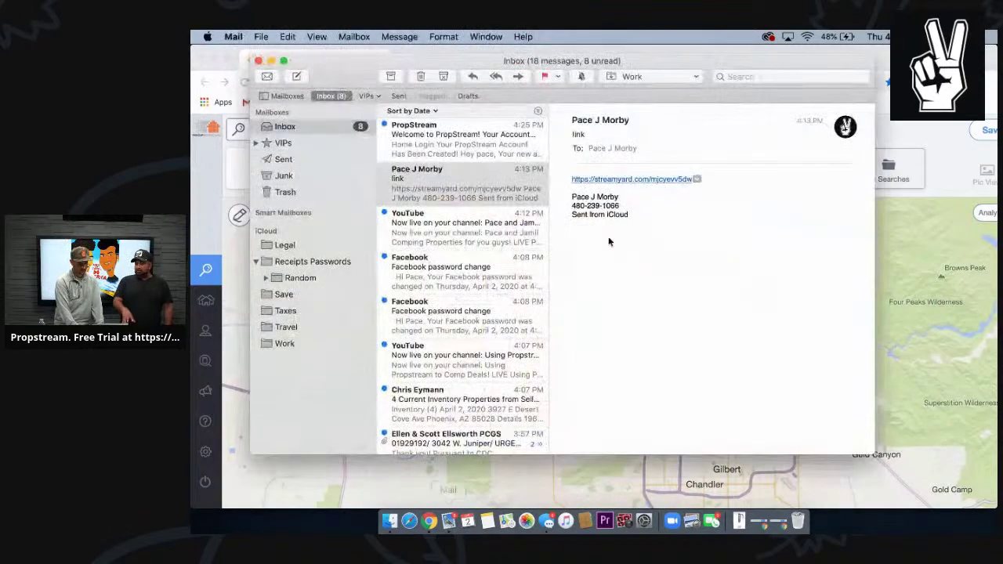
click(451, 139)
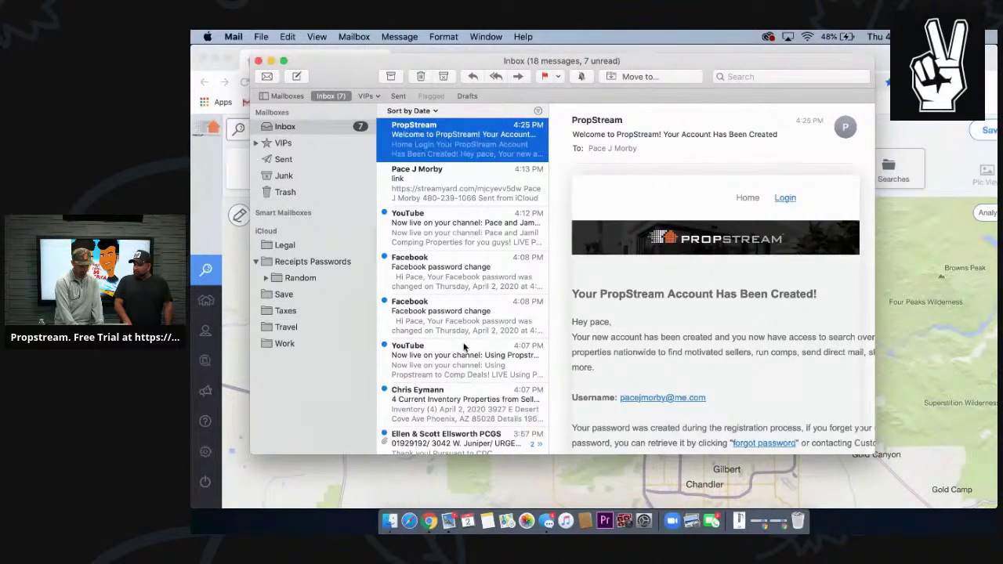
click(538, 401)
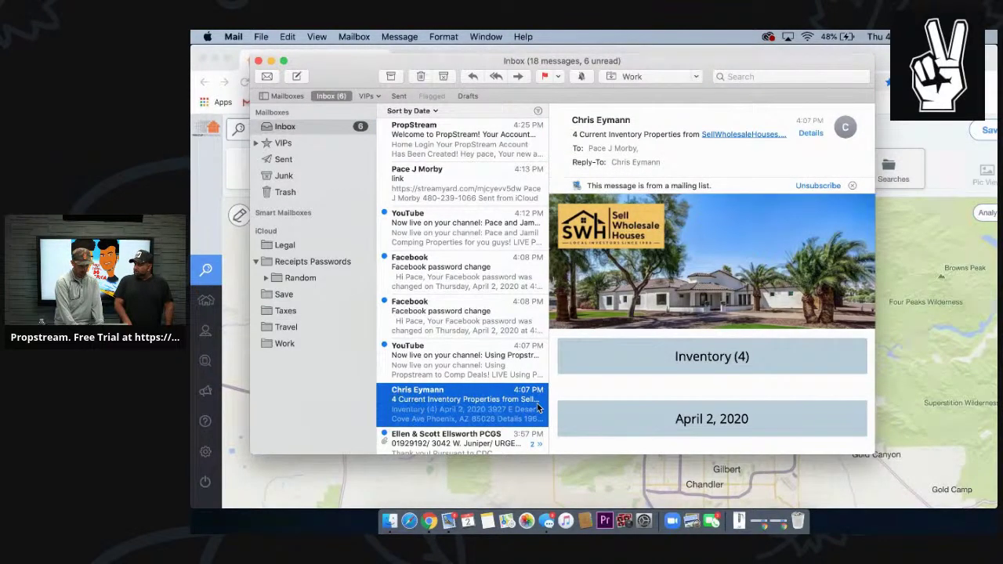
click(431, 205)
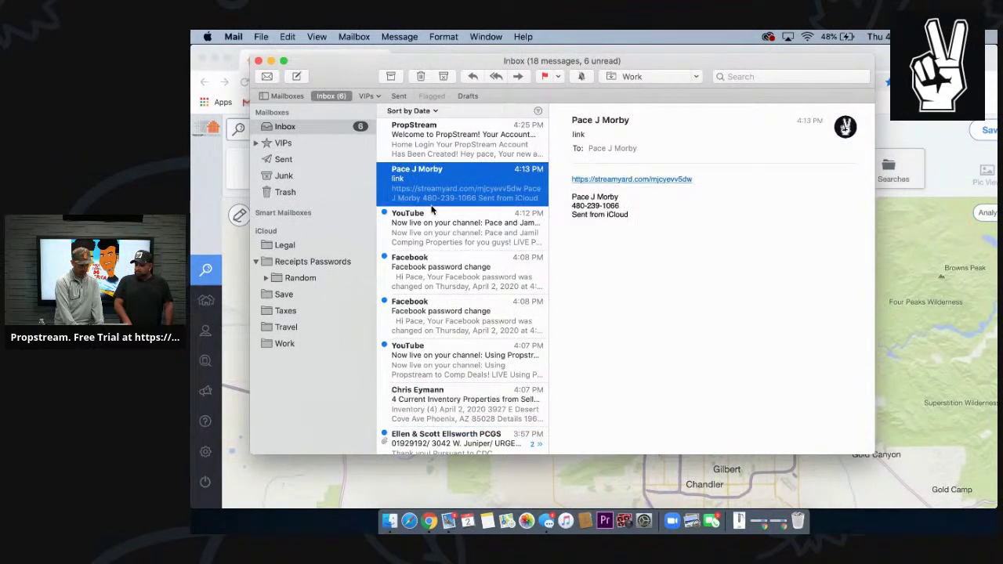
click(438, 147)
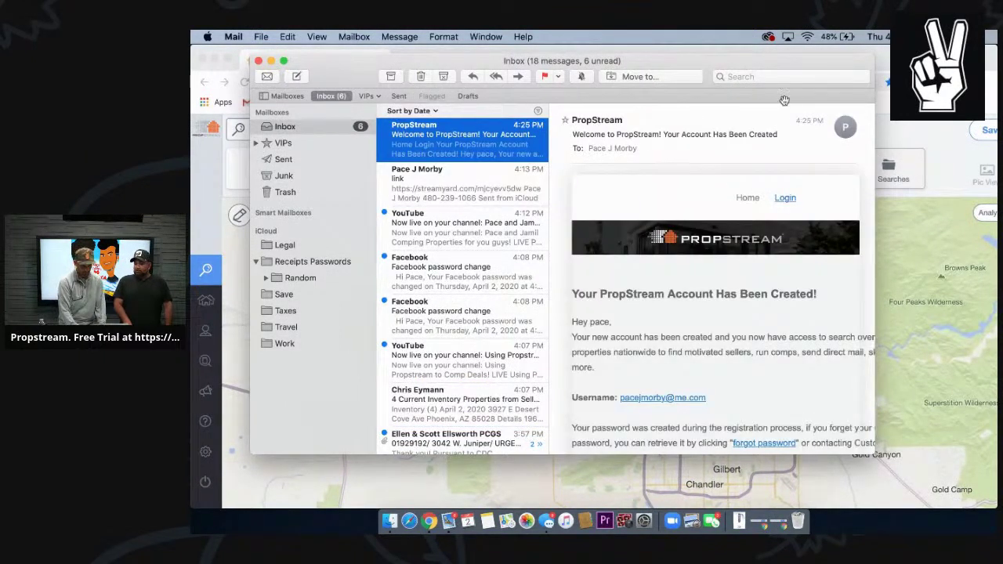
Search all mailboxes for "boise", narrow the search to the suggested Boise street-address subject, and close the Mail window.
click(741, 76)
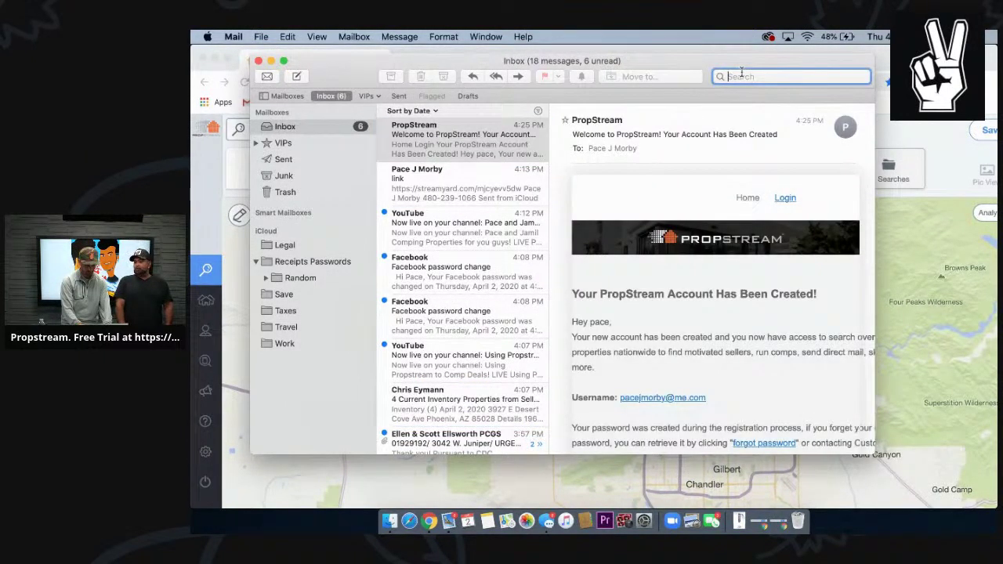
text(boise)
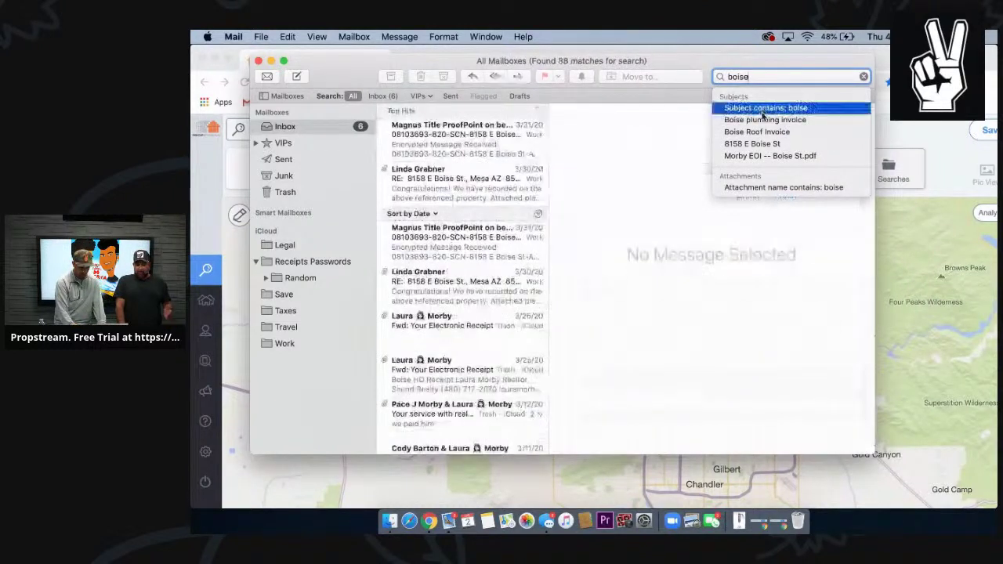
click(752, 144)
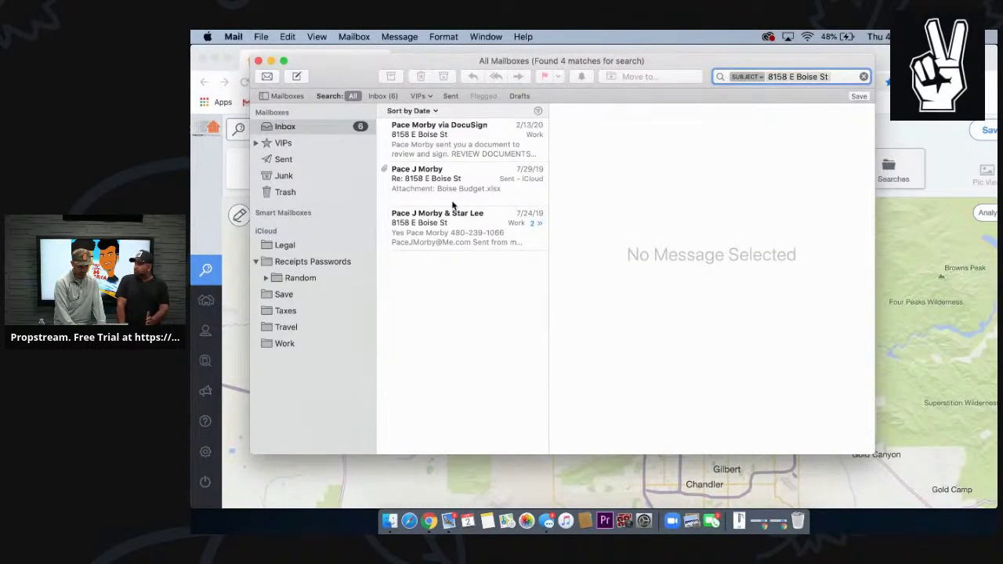
click(258, 61)
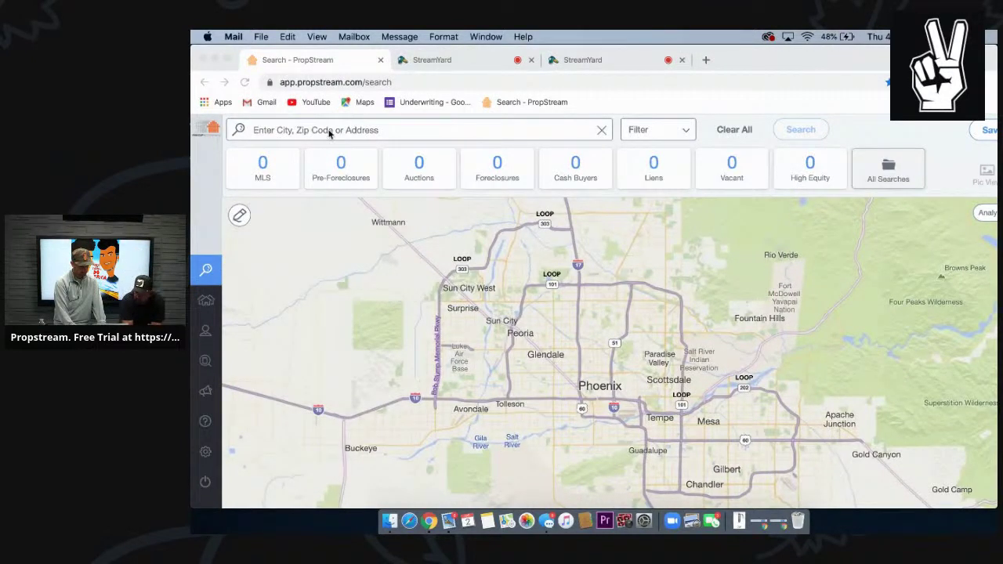
Return to PropStream in Chrome, outline a four-sided area from east Mesa across Apache Junction on the map, and search it.
click(478, 245)
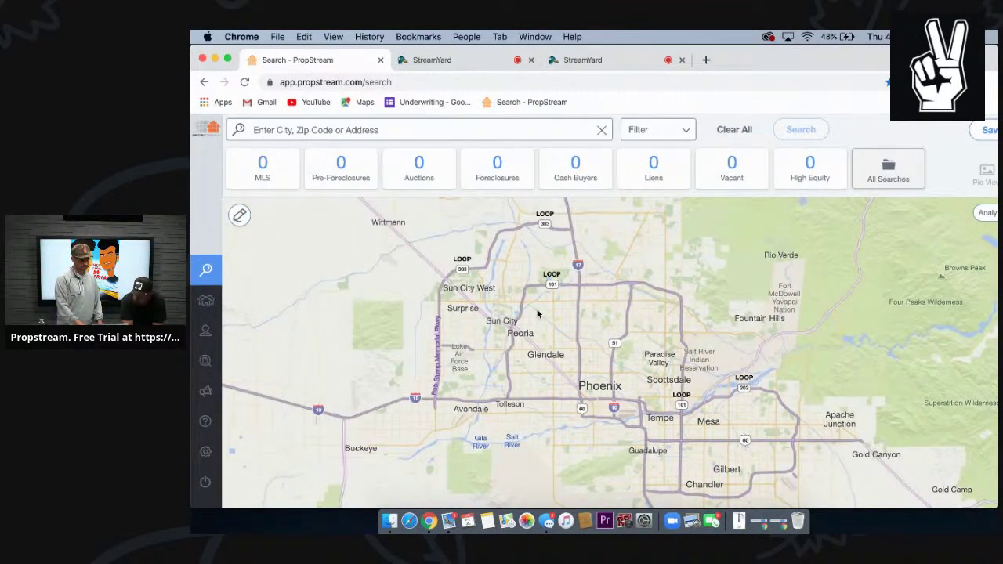
click(239, 214)
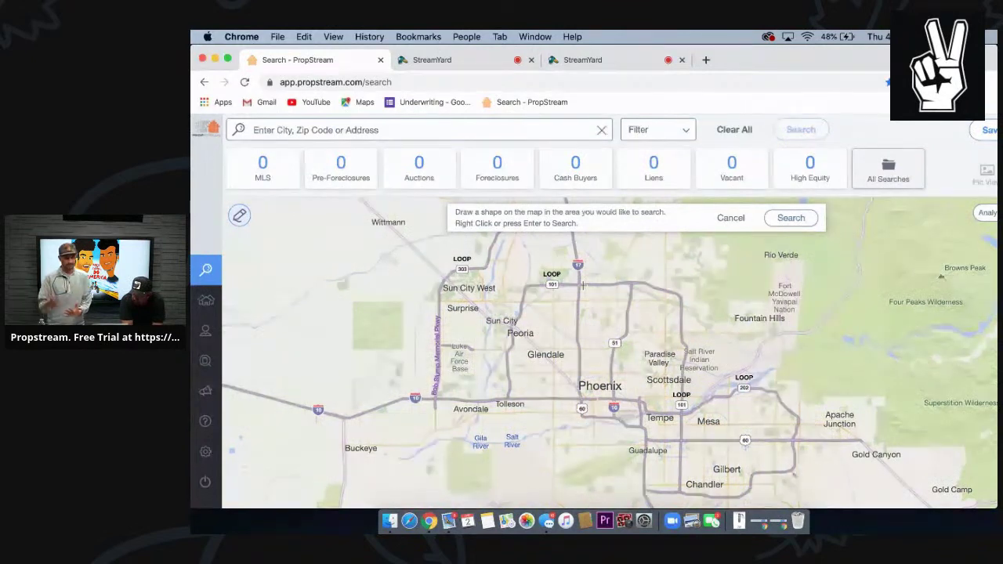
key(ctrl+Up)
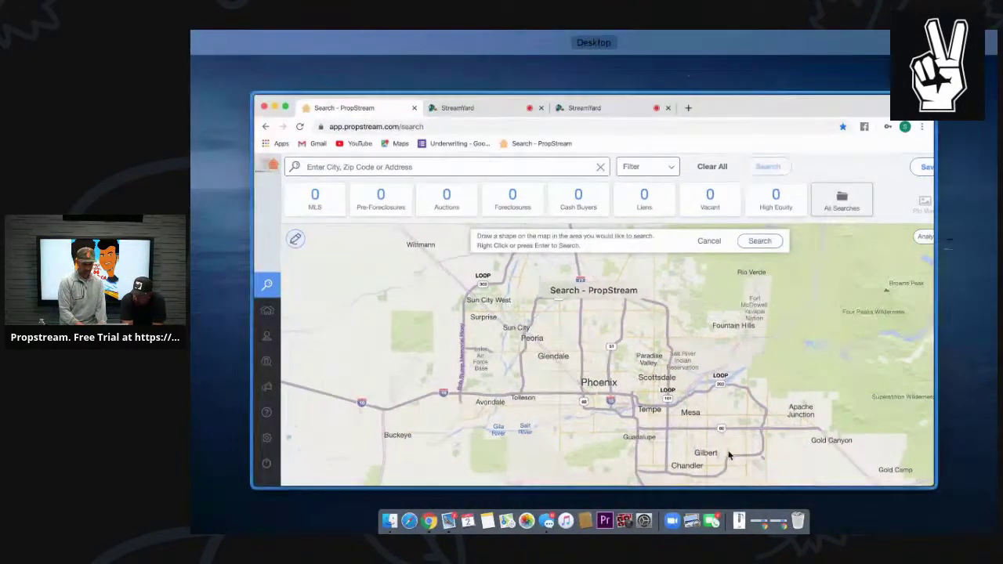
click(729, 362)
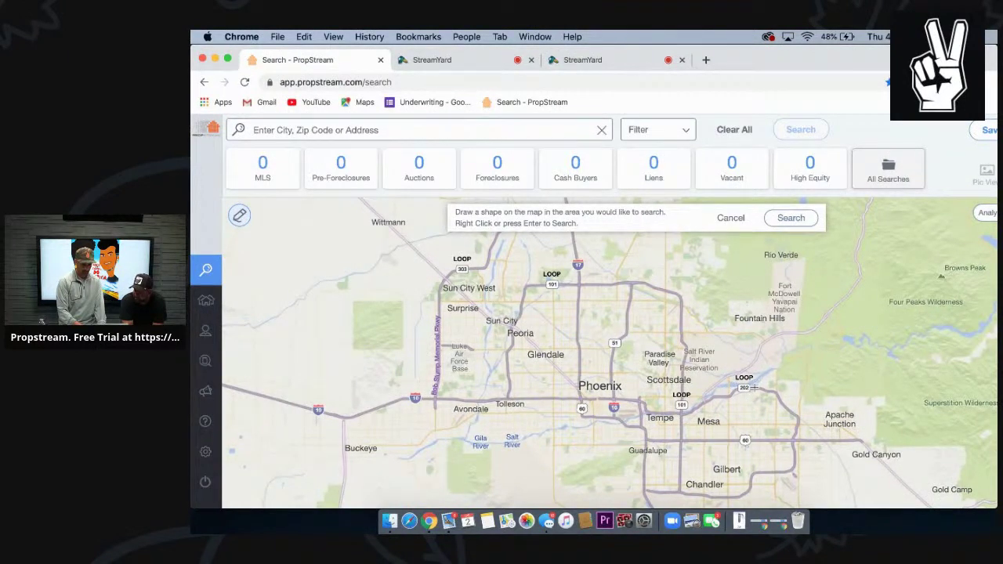
drag(754, 387, 701, 333)
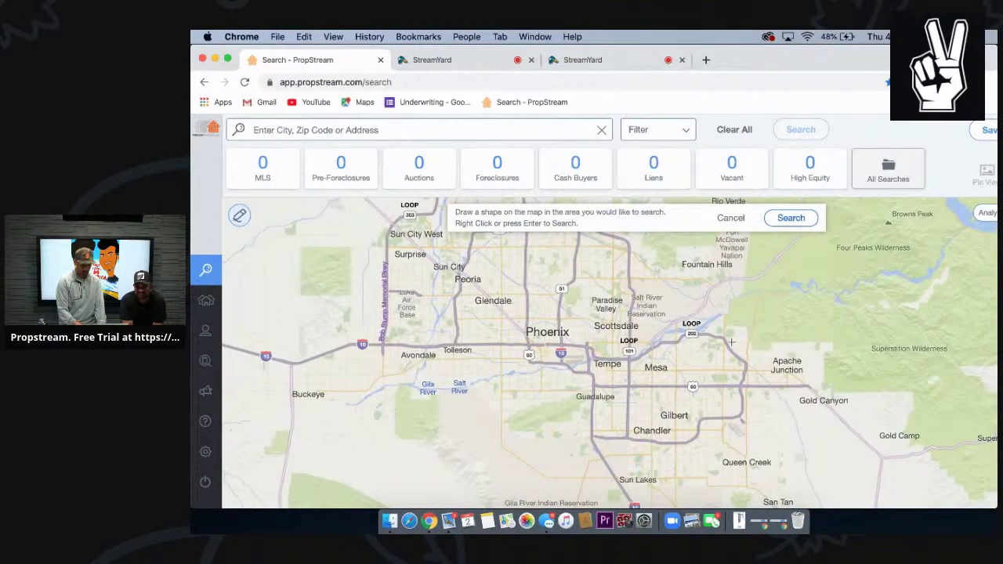
click(717, 344)
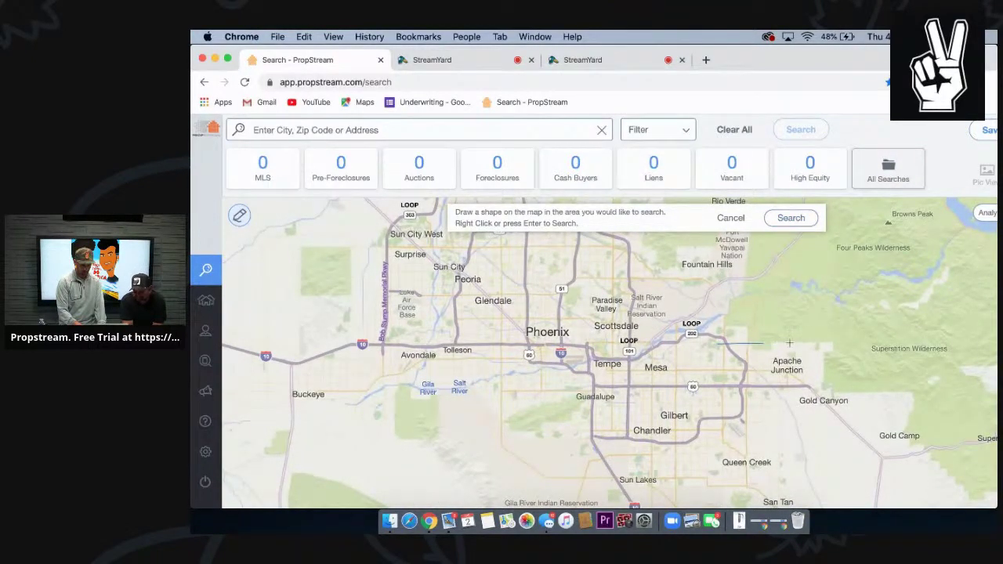
click(829, 344)
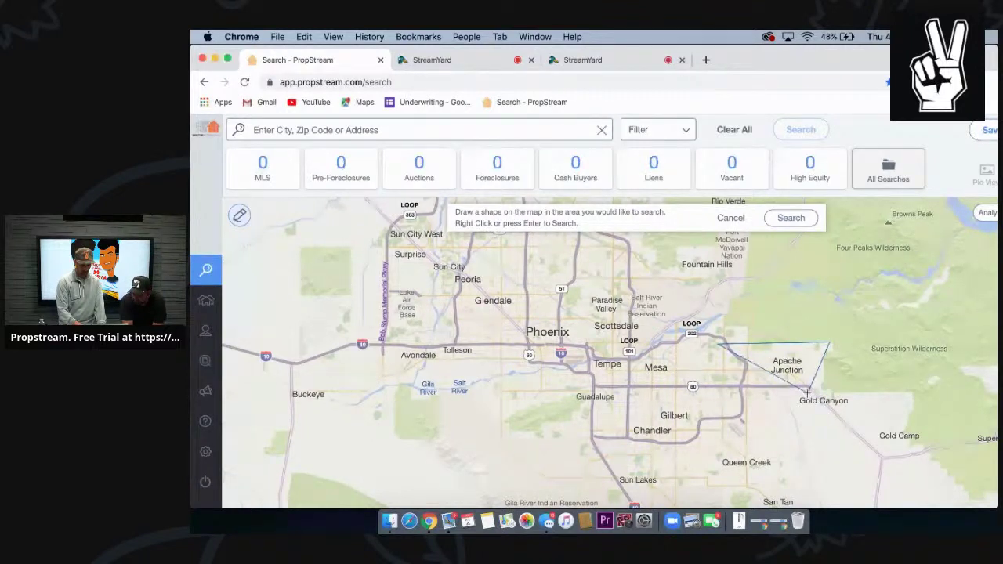
click(808, 389)
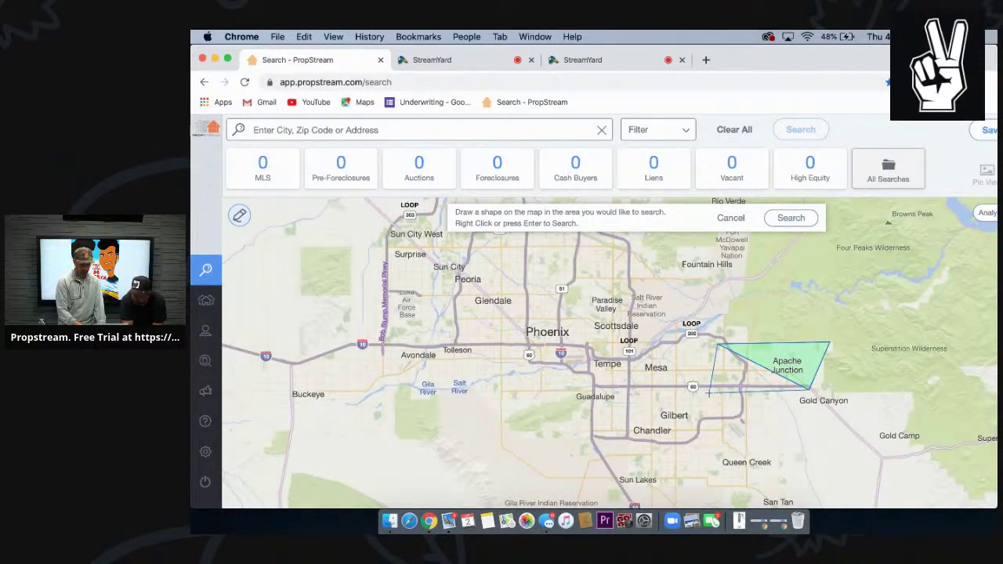
click(709, 393)
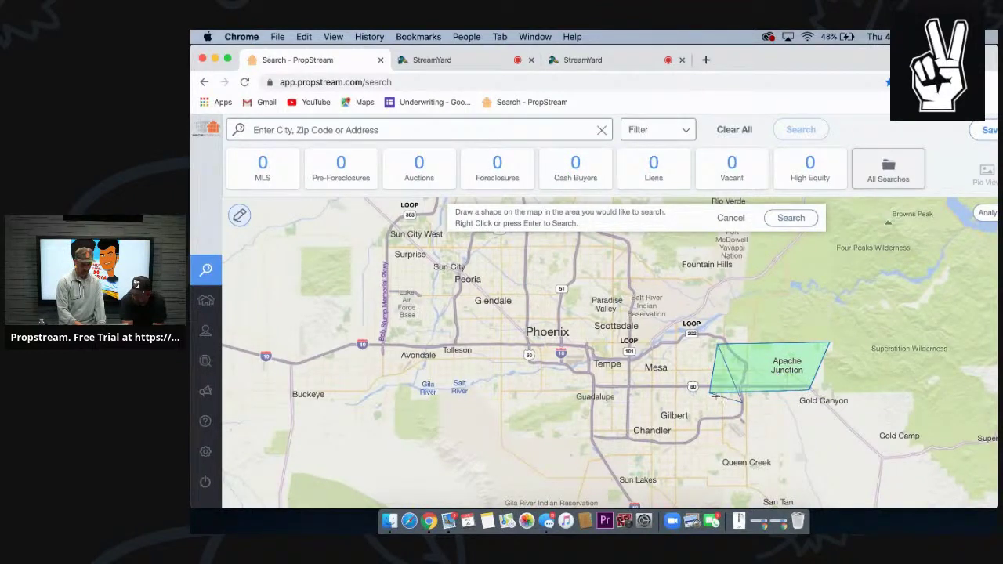
click(789, 218)
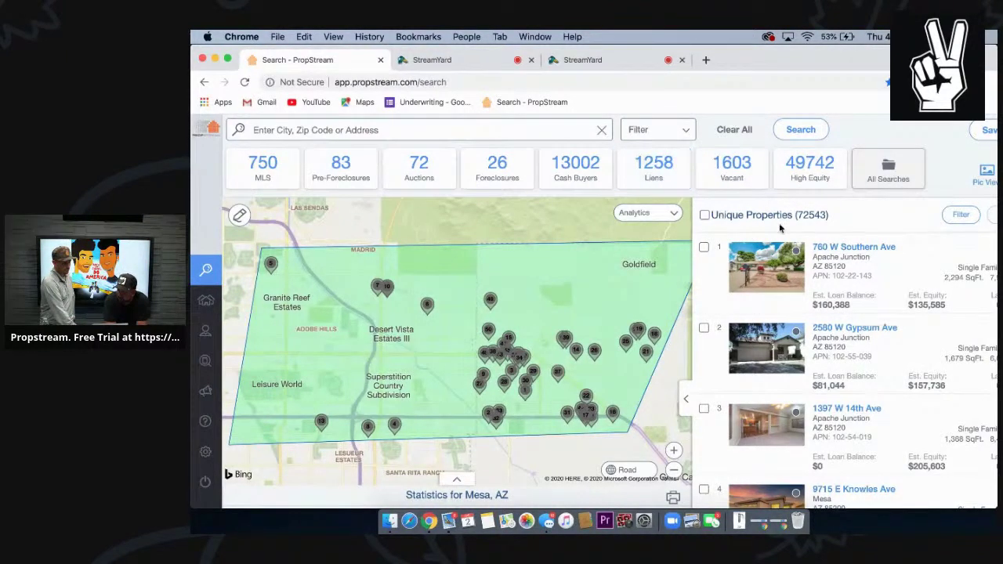
Limit the area's results to Vacant properties and reduce the browser zoom to 80%.
click(741, 178)
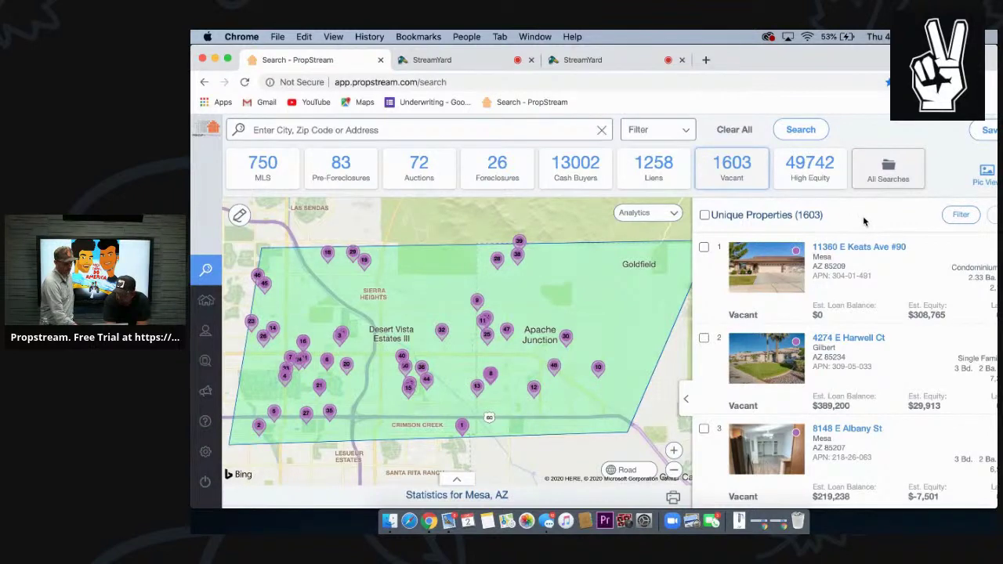
key(super+minus)
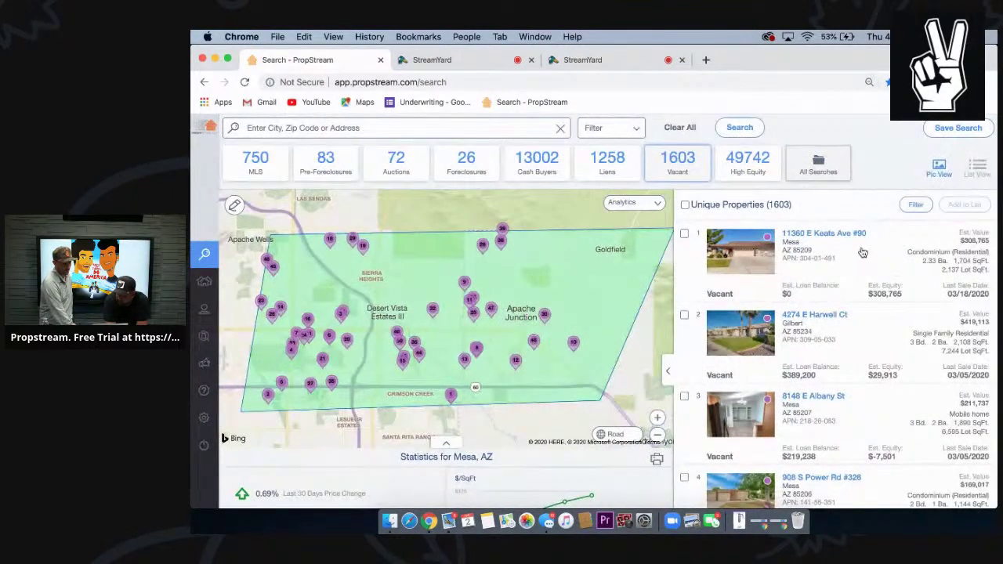
key(super+minus)
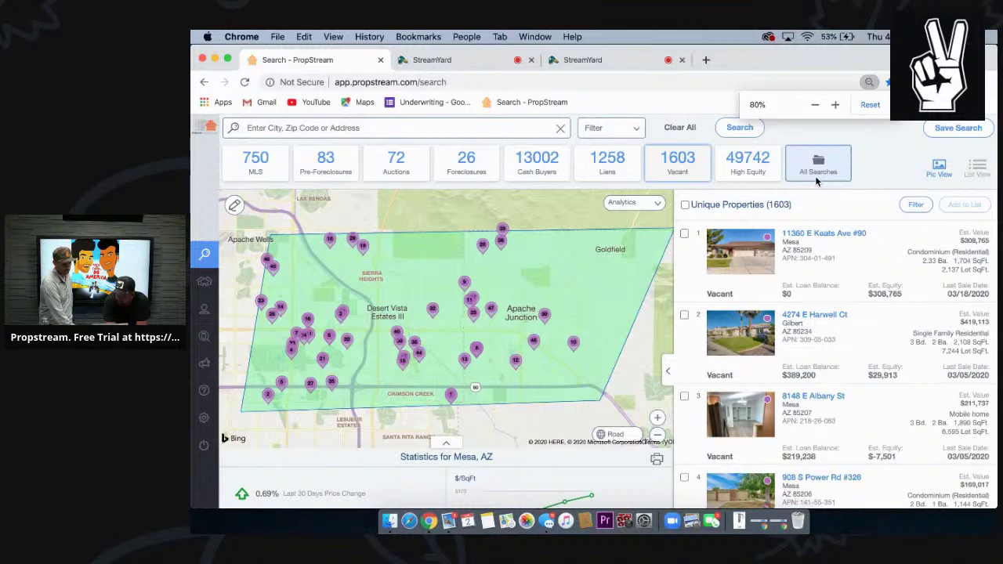
Show the result range fields, view the vacant properties as a full-width table, and return to the map view.
click(925, 195)
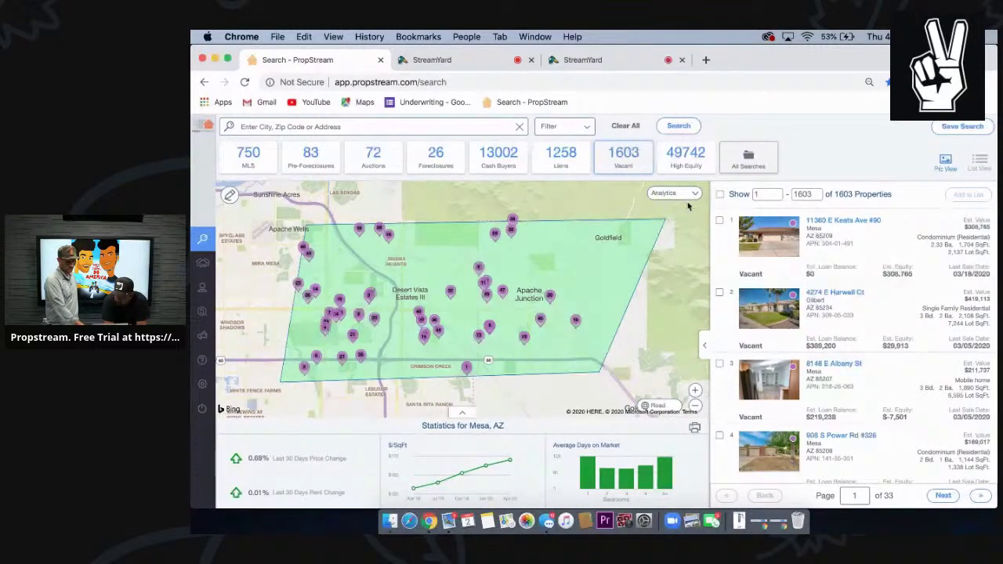
click(702, 351)
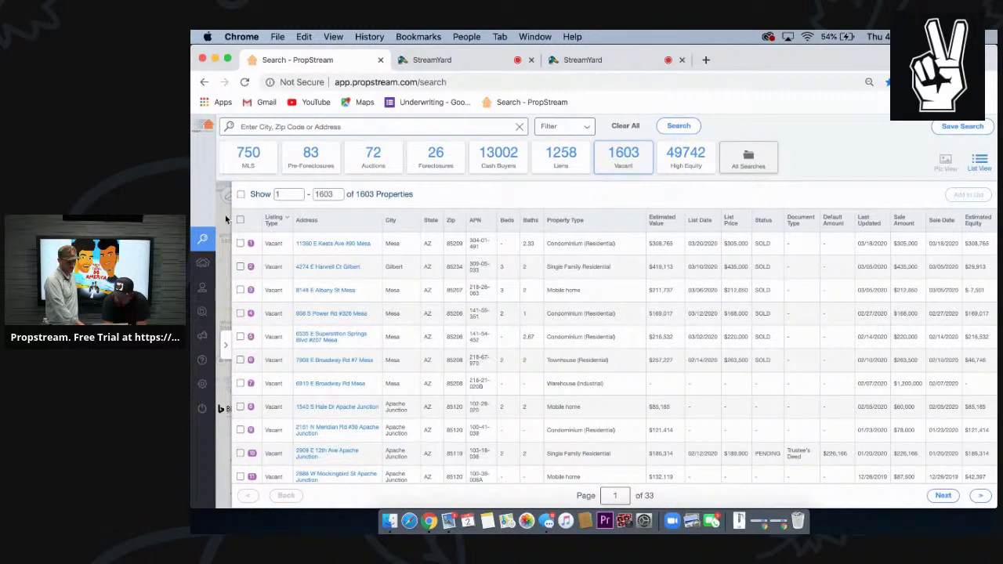
click(224, 348)
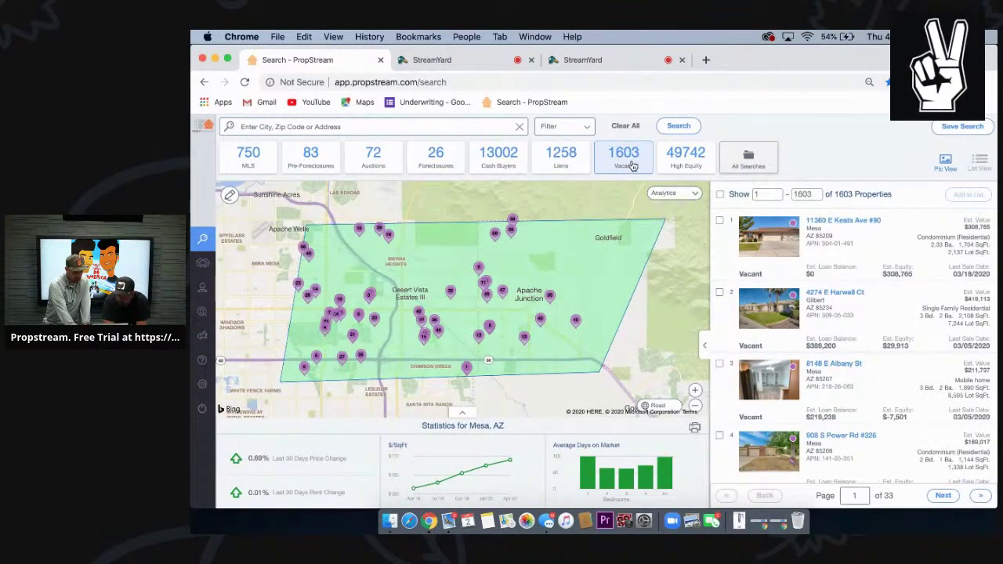
Filter the vacant properties by the Residential property classification.
click(586, 127)
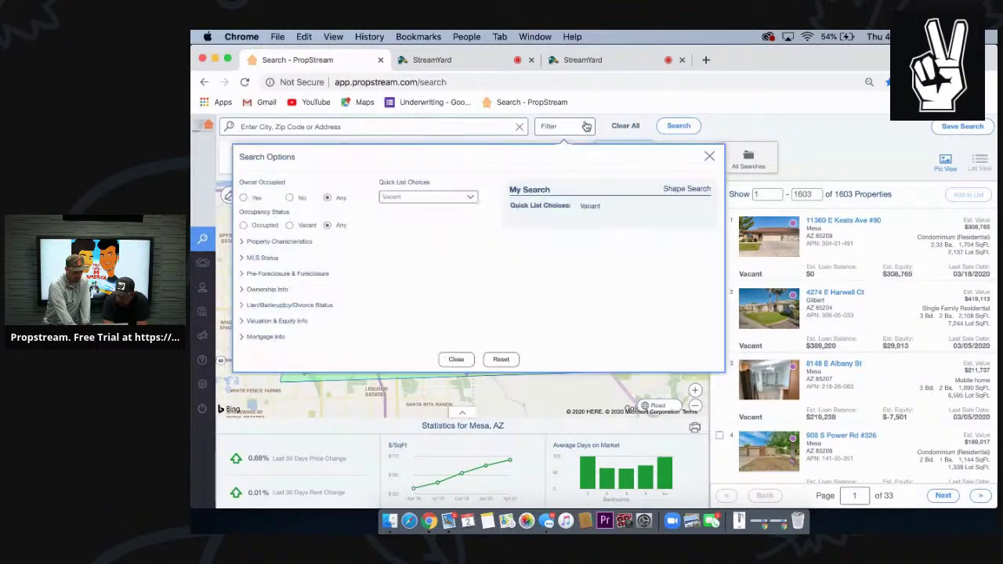
click(245, 243)
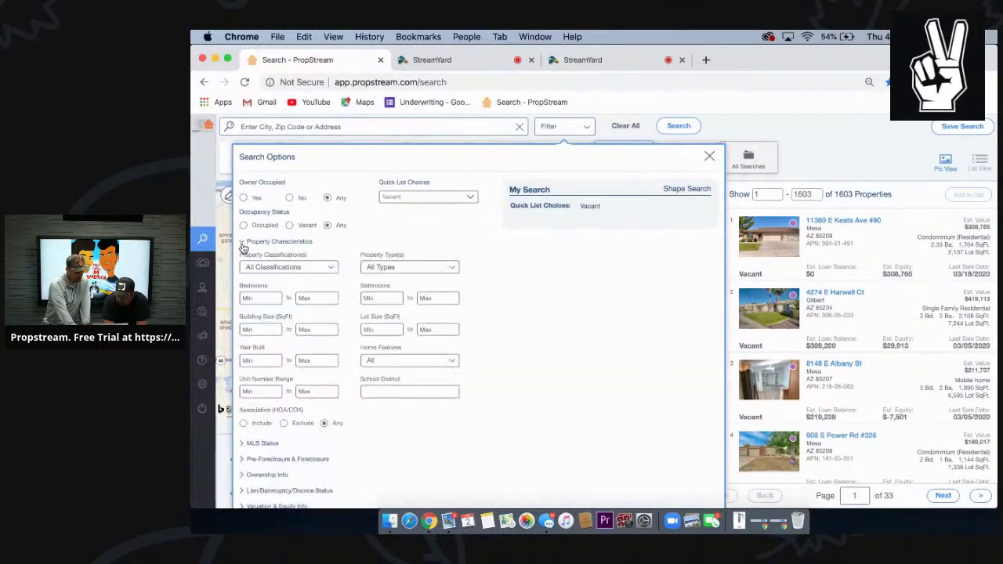
click(331, 271)
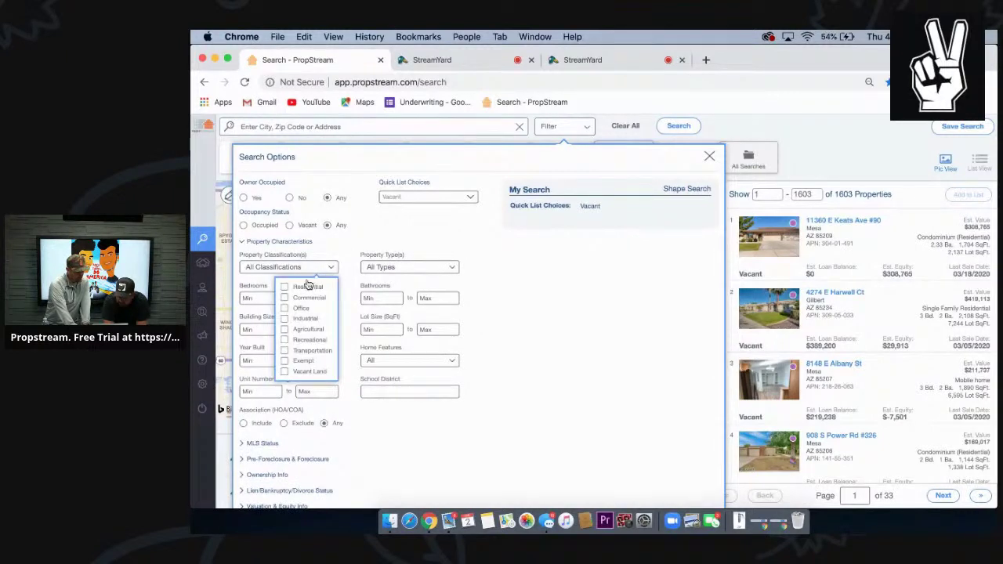
click(285, 287)
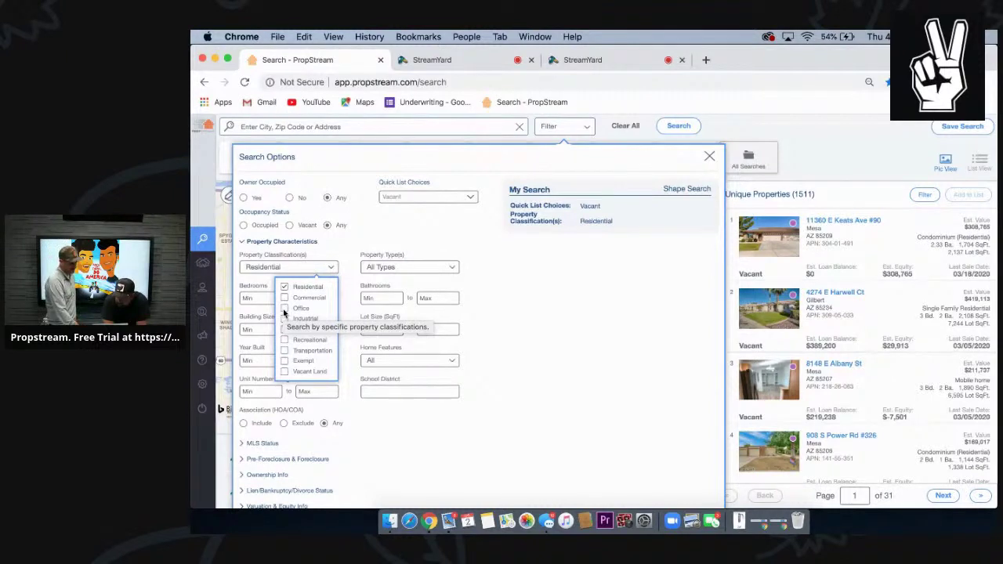
click(556, 353)
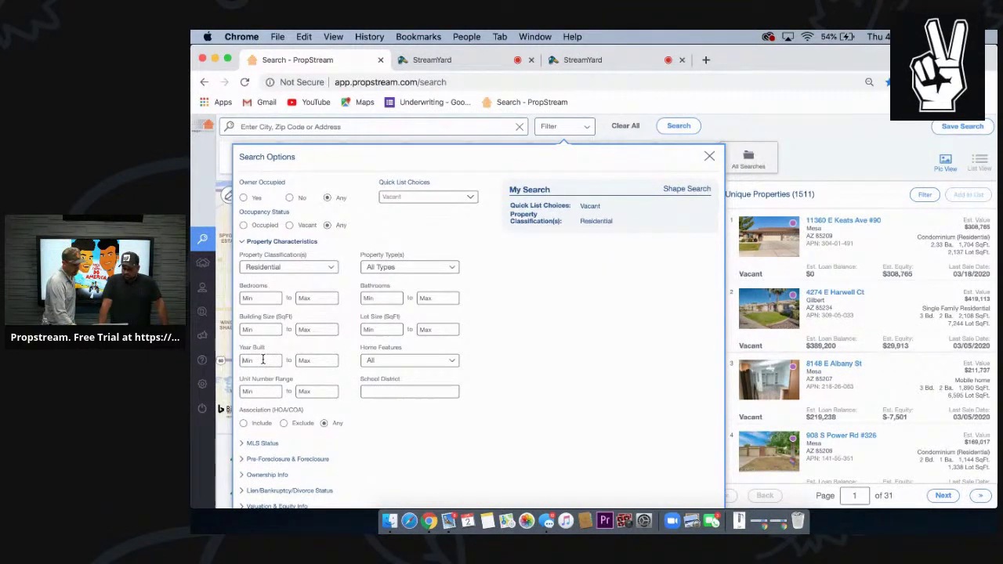
Limit the year built to between 1977 and 2020.
click(258, 361)
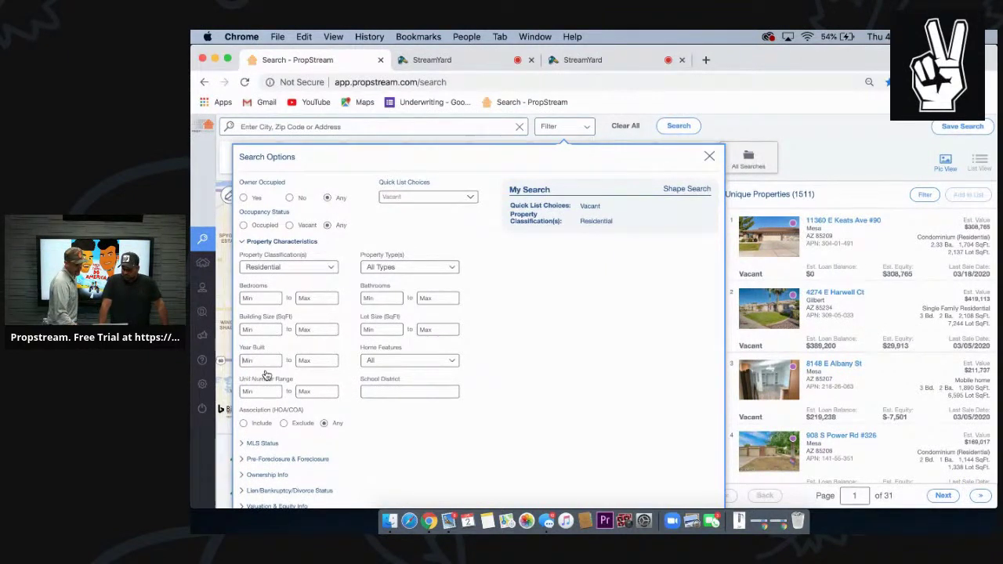
text(1977)
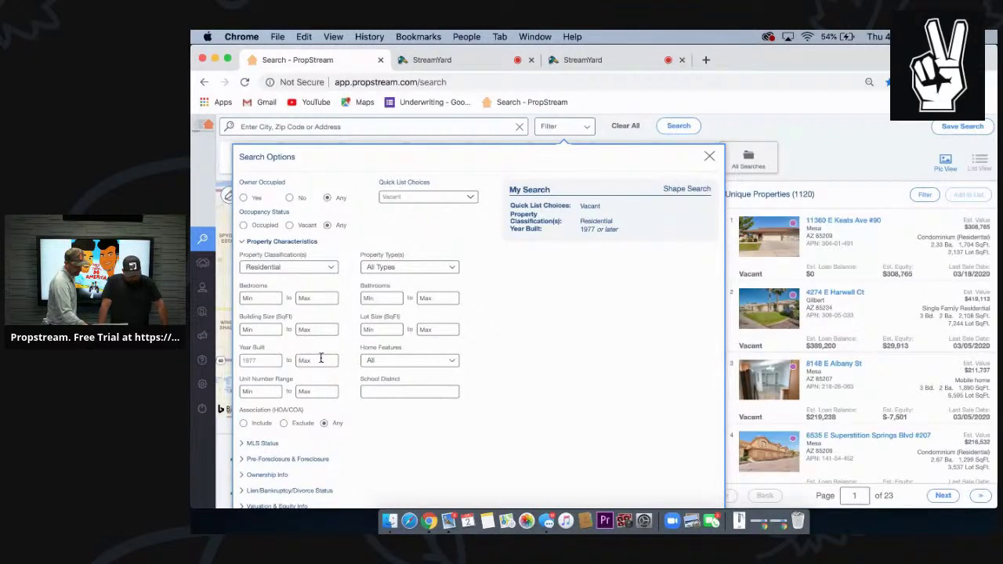
click(320, 358)
text(2020)
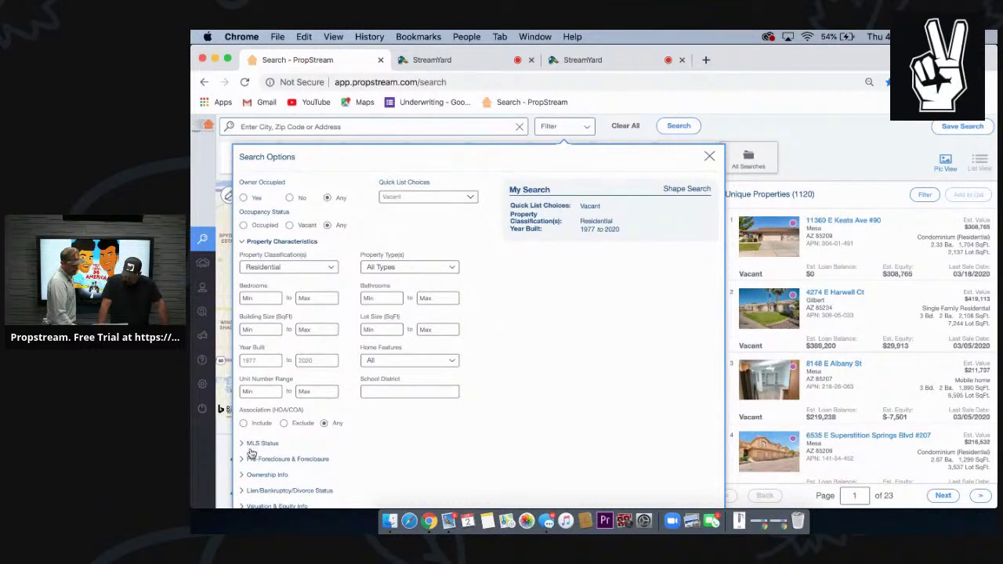
scroll(288, 453, down, 1)
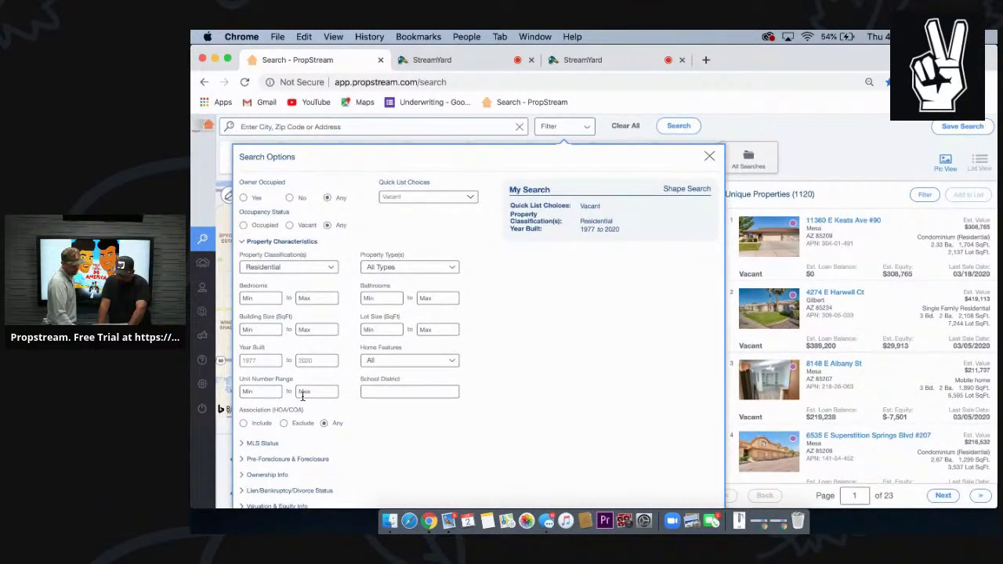
Examine the available status choices in the pre-foreclosure and foreclosure filters.
click(243, 461)
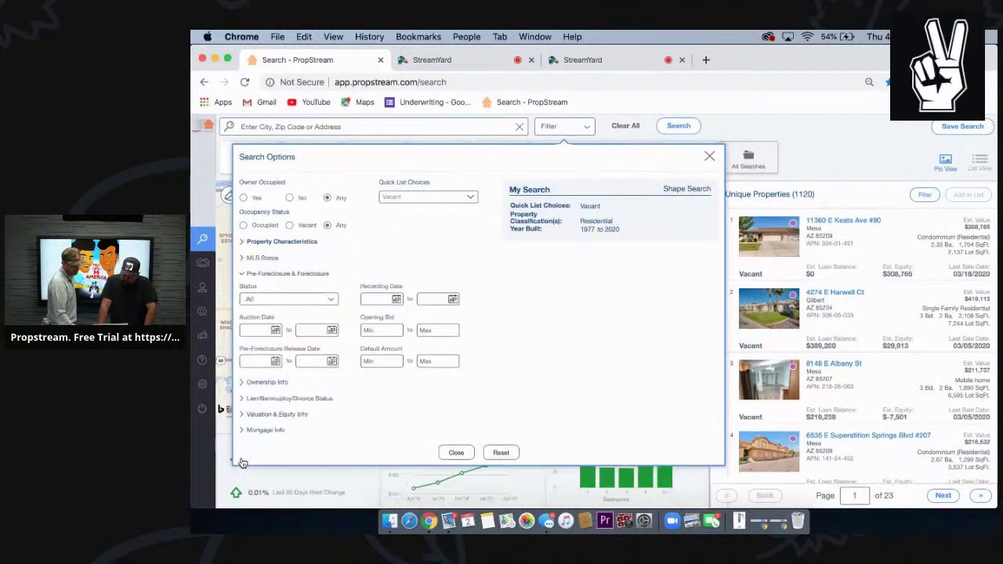
click(332, 300)
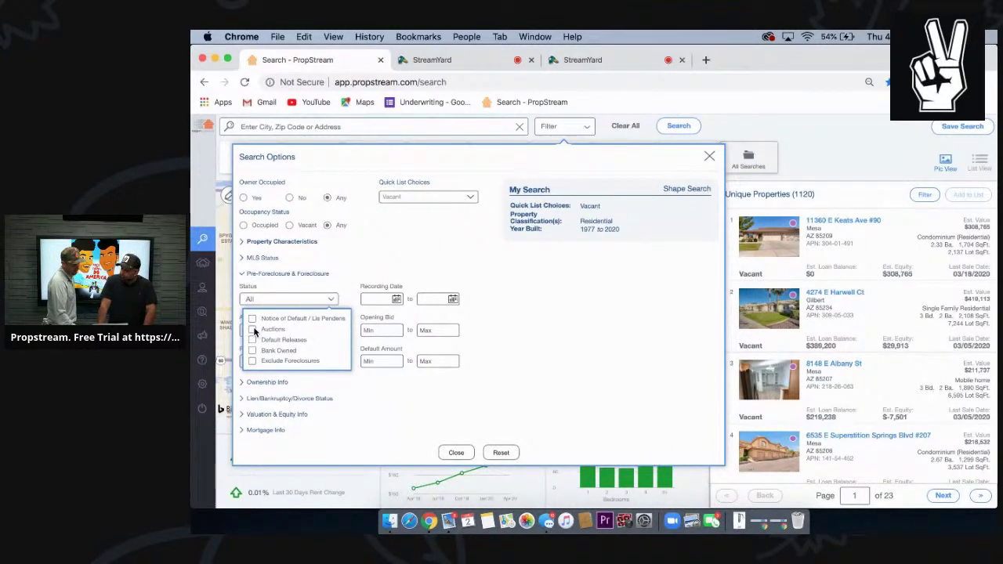
click(417, 416)
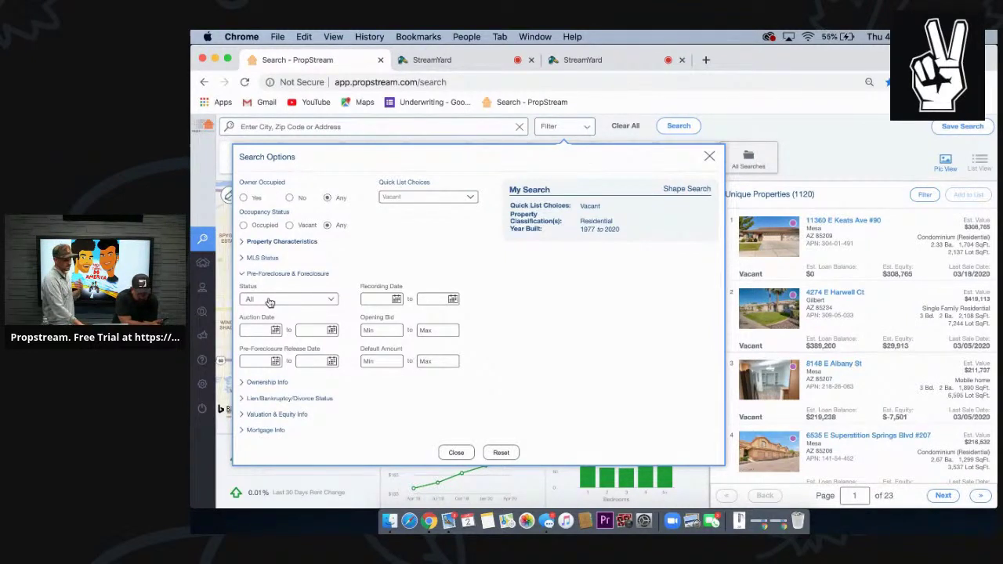
mouse_move(251, 347)
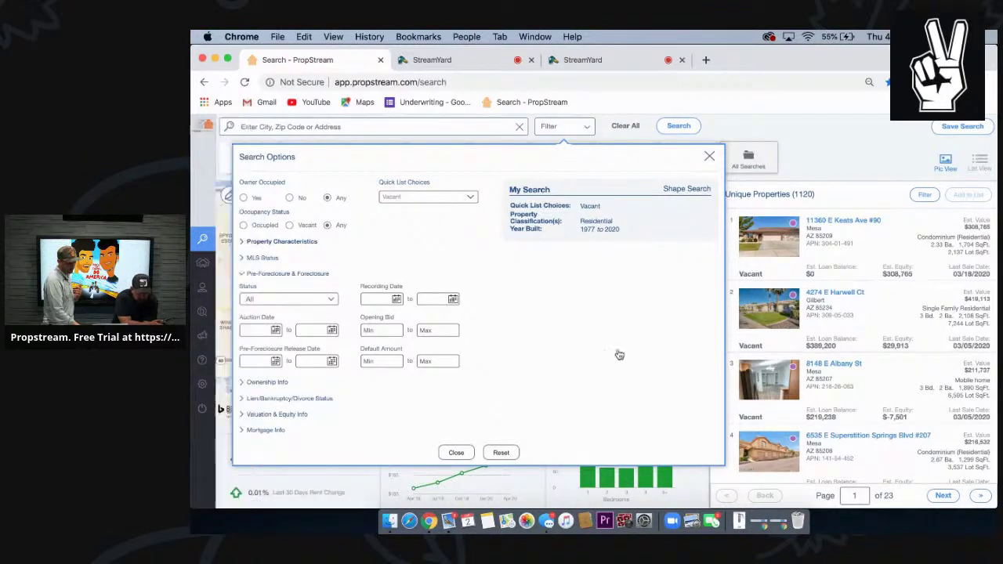
Limit the owner type to Individual and the absentee owner location to Out of State, keeping inter-family transfer at Any.
click(266, 384)
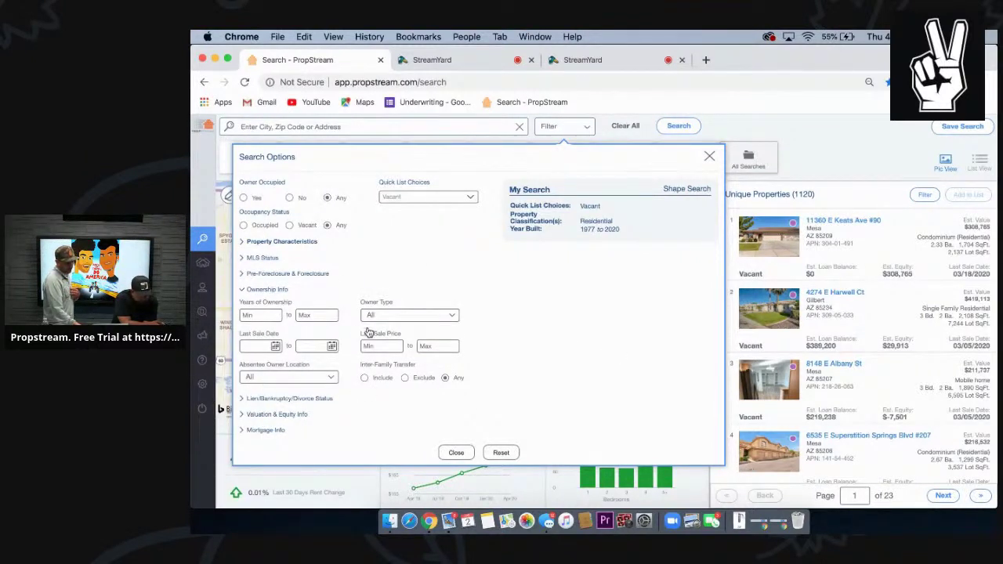
click(389, 316)
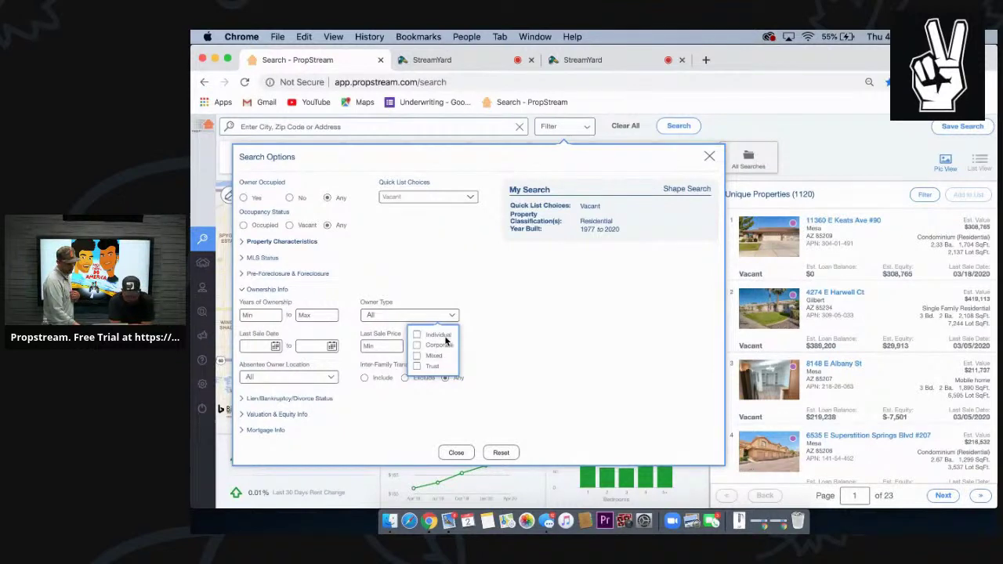
click(417, 337)
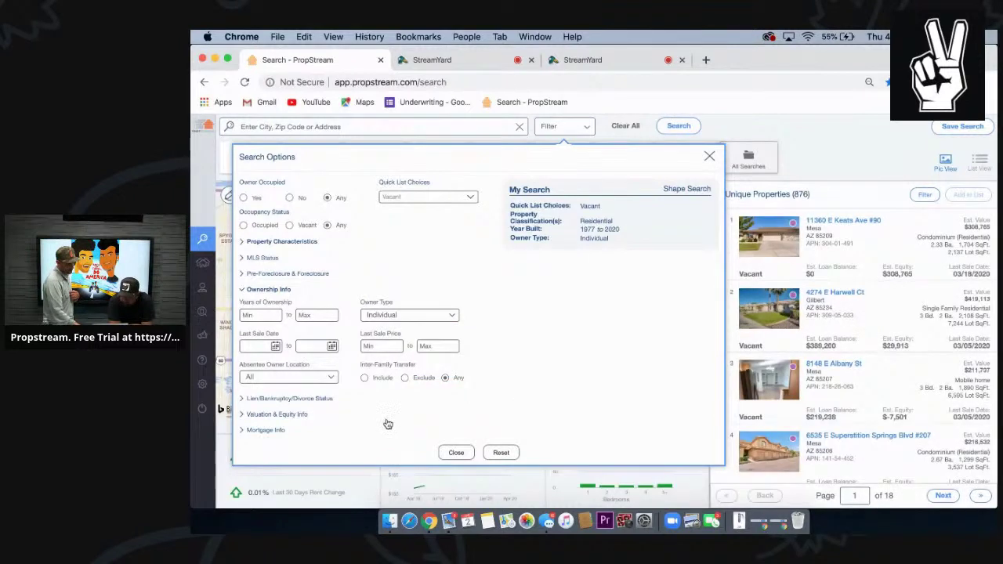
click(283, 382)
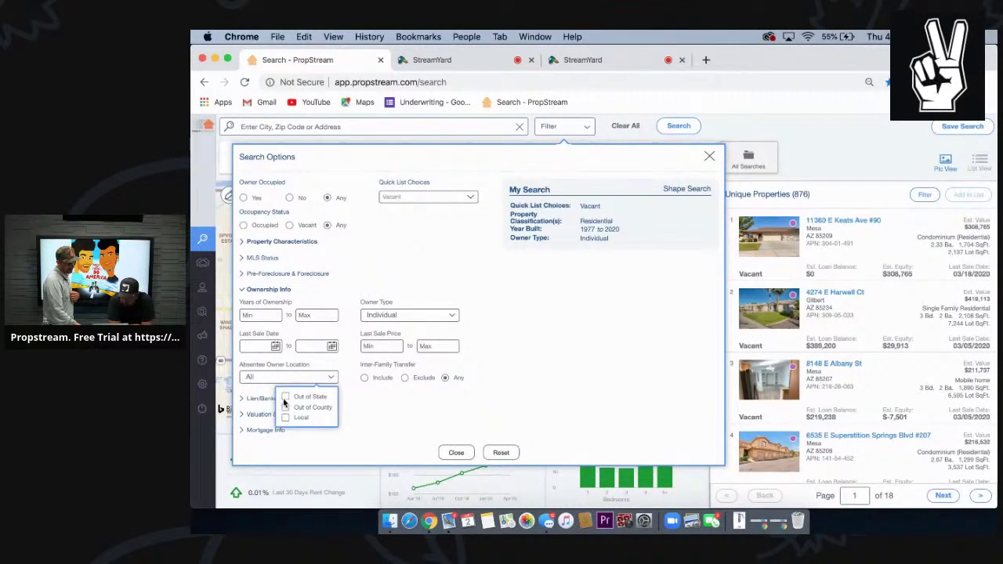
click(286, 398)
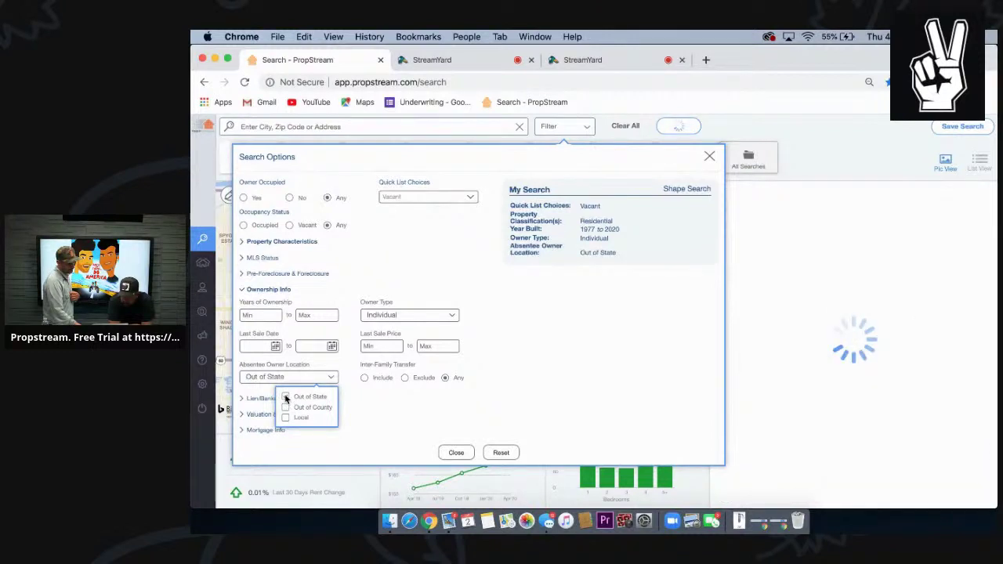
click(404, 378)
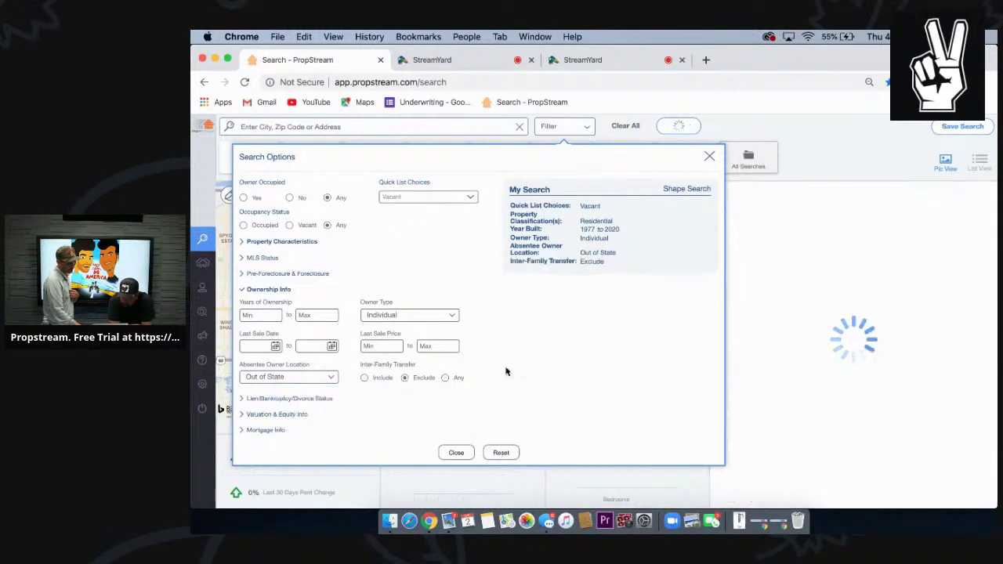
click(444, 379)
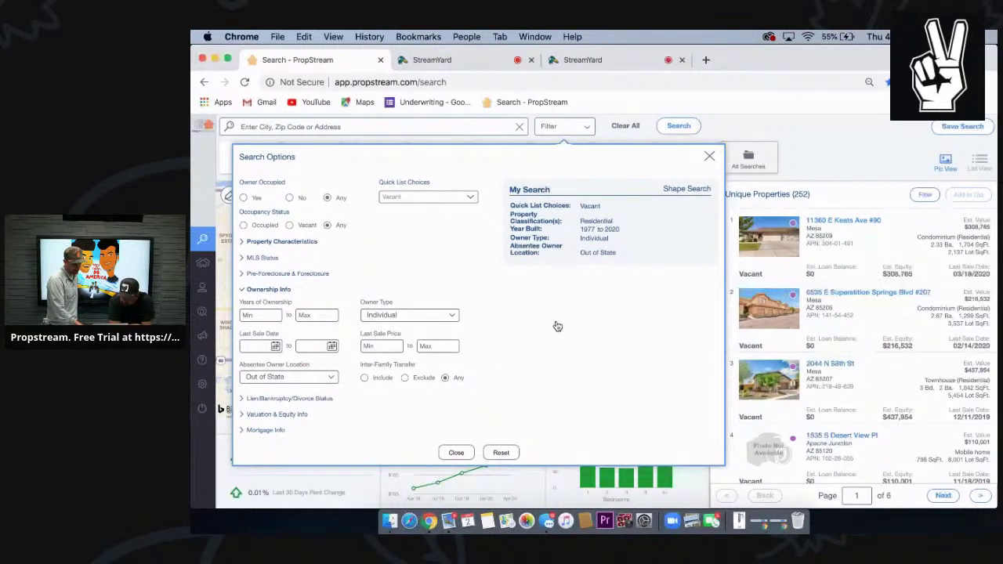
Try the Has Active Lien quick target status in the lien, bankruptcy and divorce filters, and clear it again.
click(289, 398)
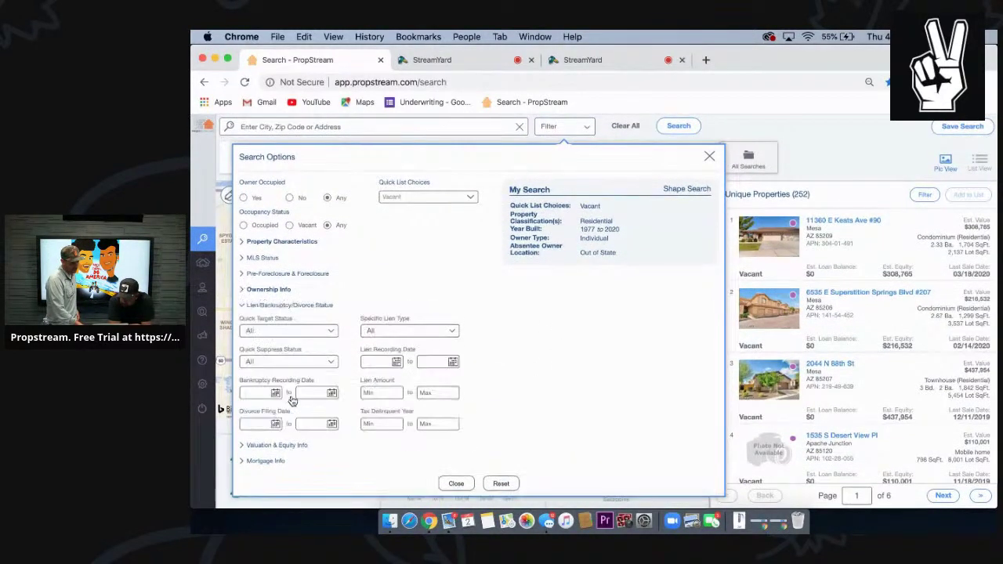
click(332, 331)
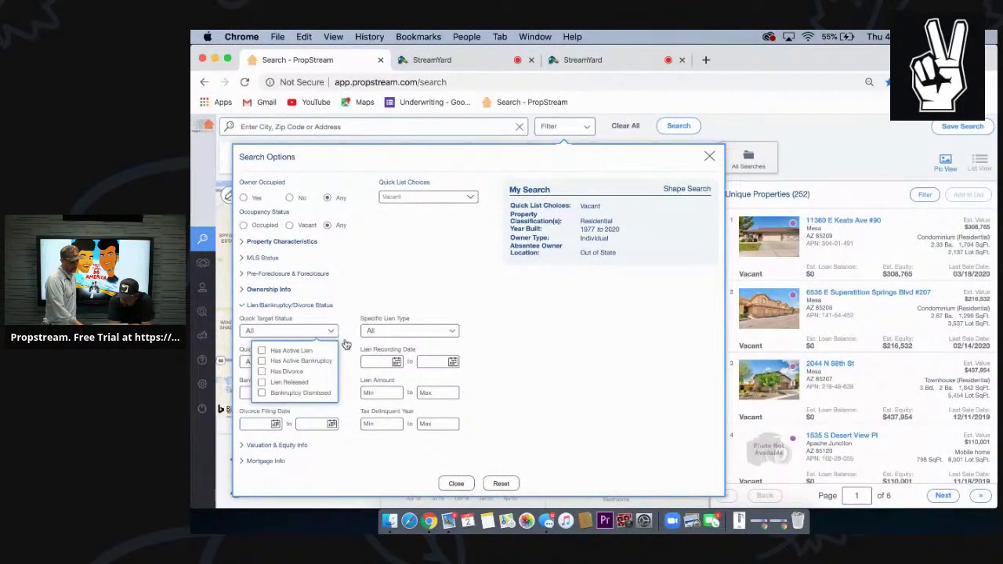
click(262, 351)
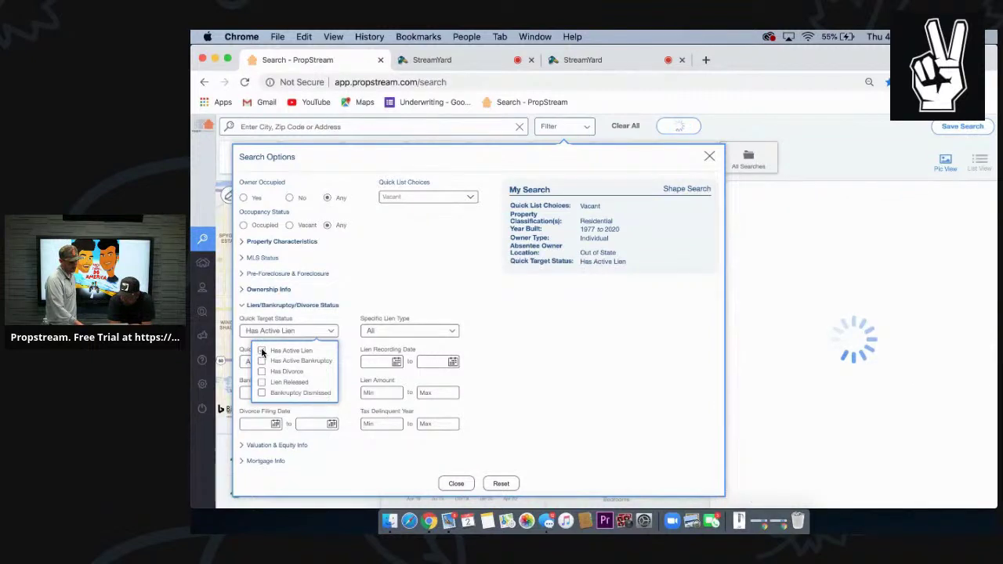
click(261, 351)
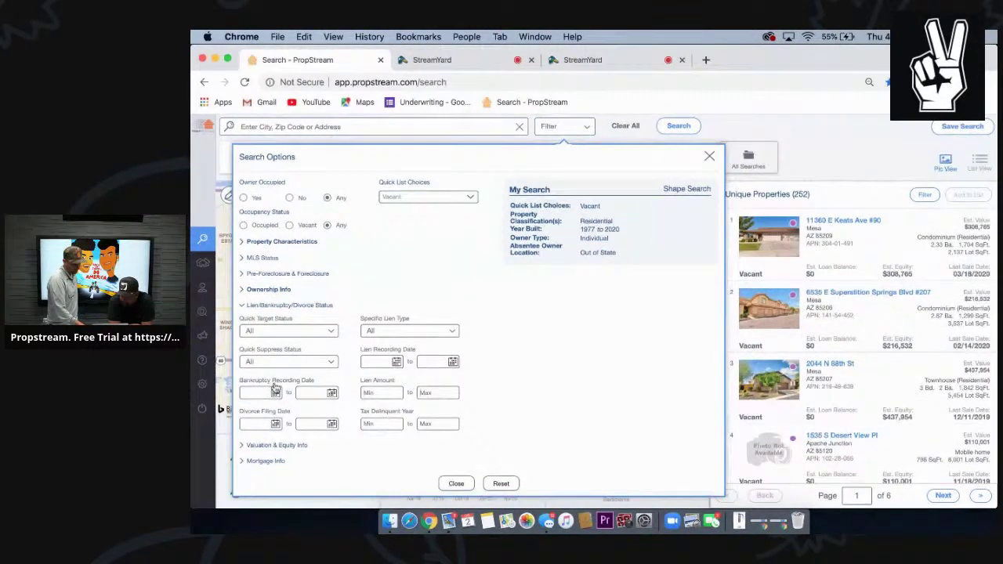
Set the maximum estimated value to $400,000 in the valuation and equity filters.
click(271, 445)
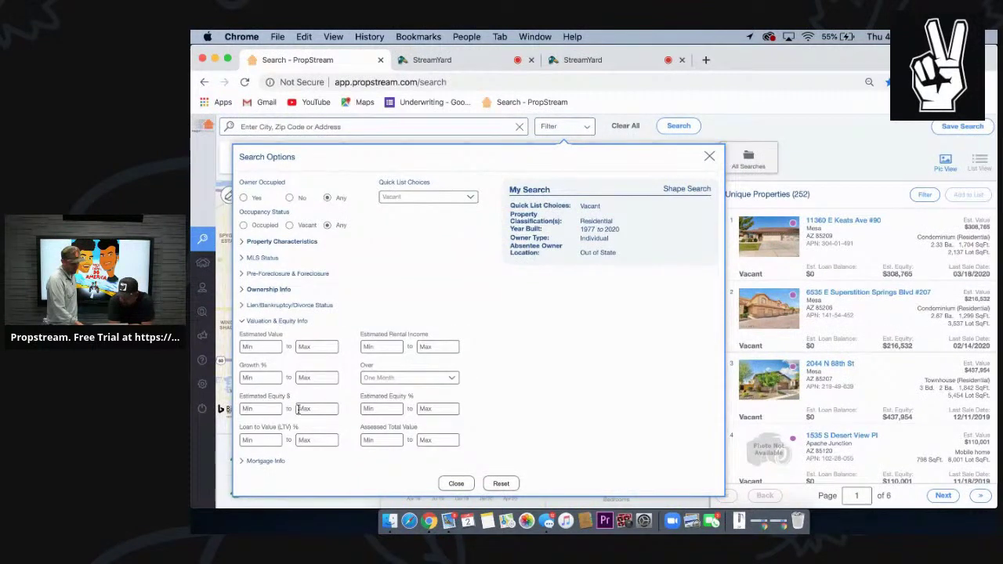
click(315, 346)
text(4000000)
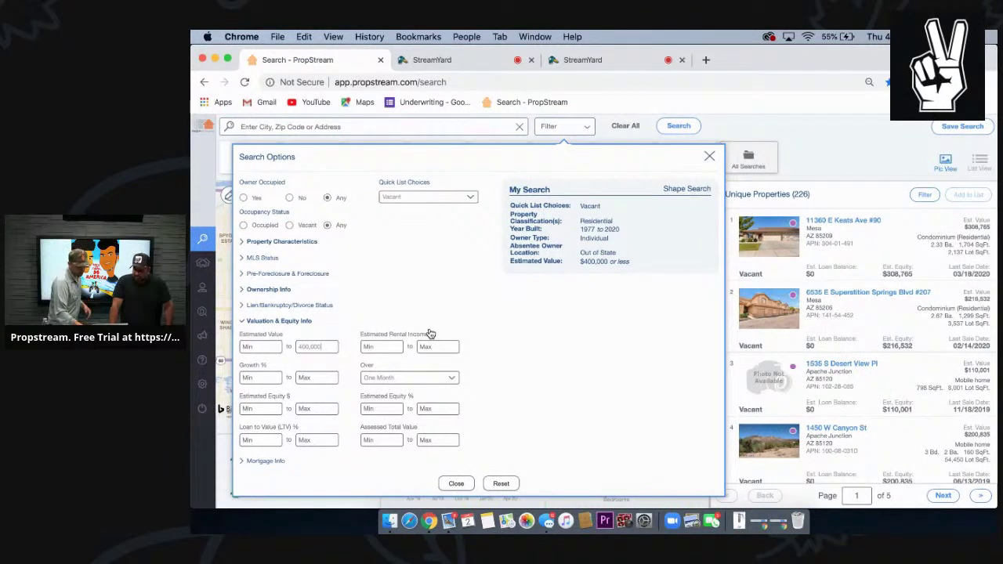
Review the open mortgage count choices and exclude seller carry back properties in the mortgage filters.
click(274, 466)
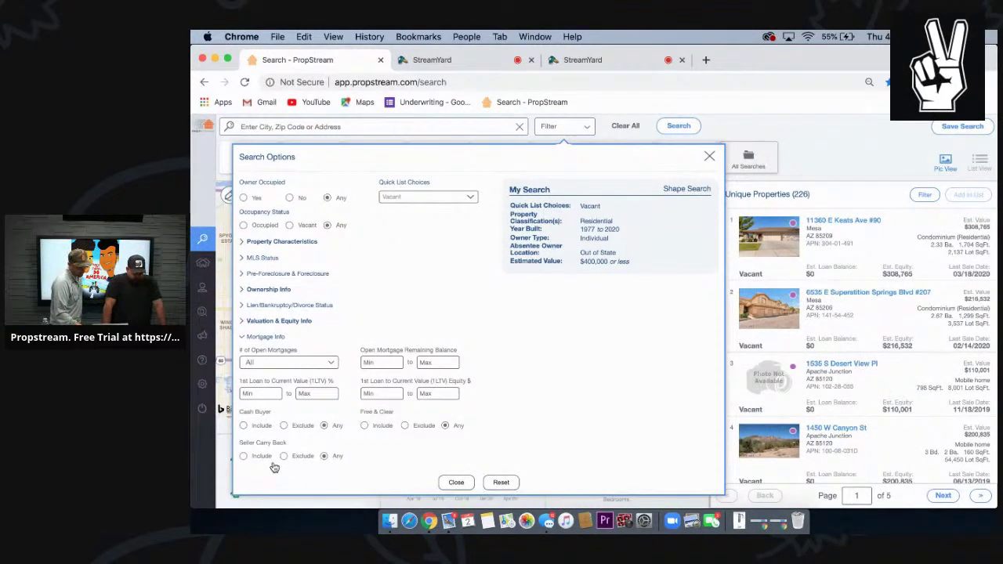
click(333, 363)
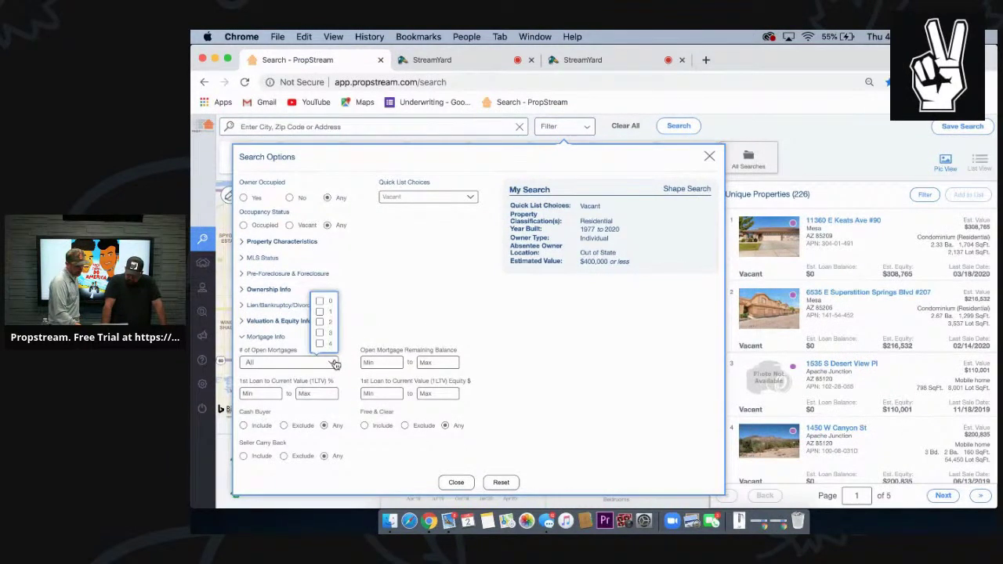
click(403, 329)
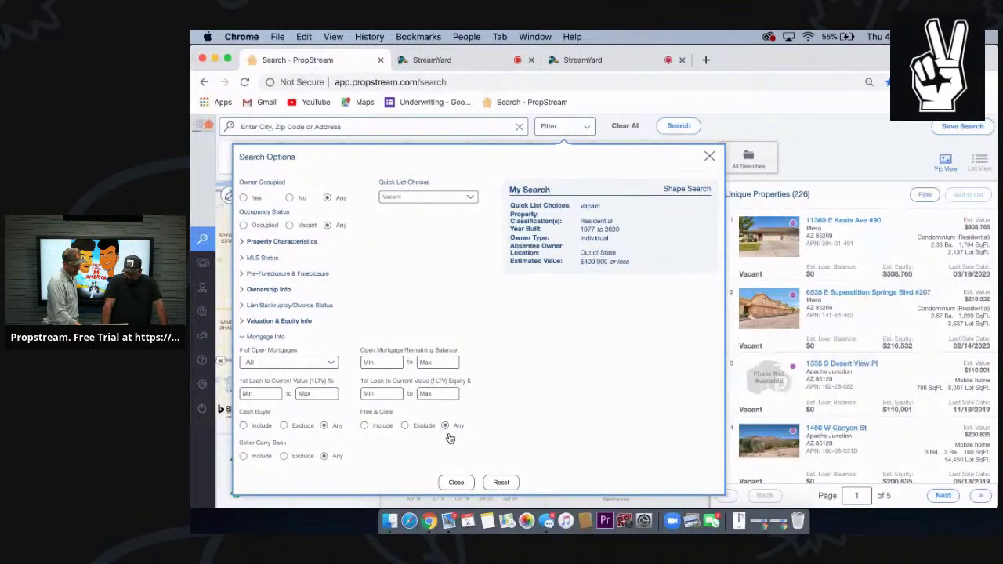
click(284, 457)
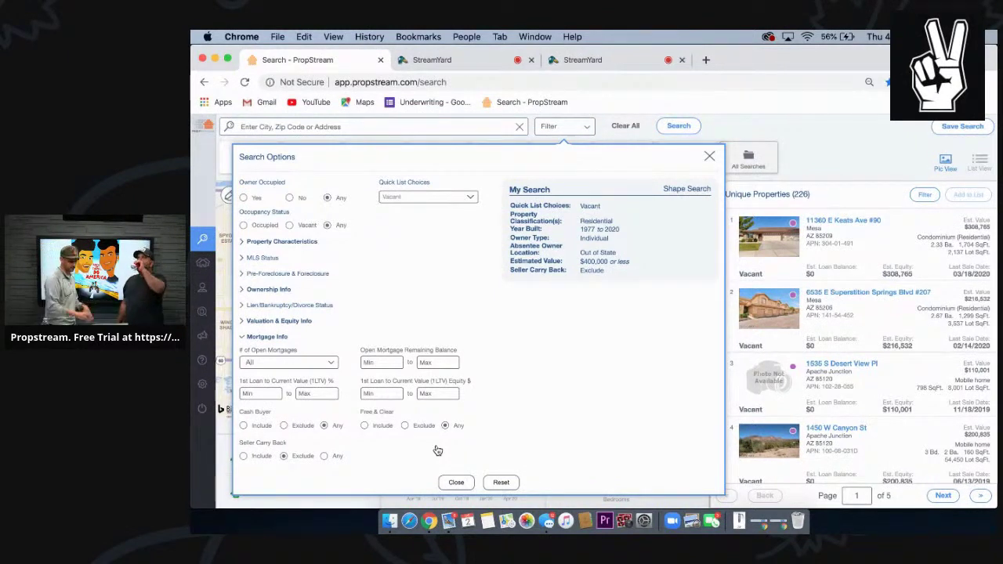
Reset all search criteria and close the search options.
click(504, 482)
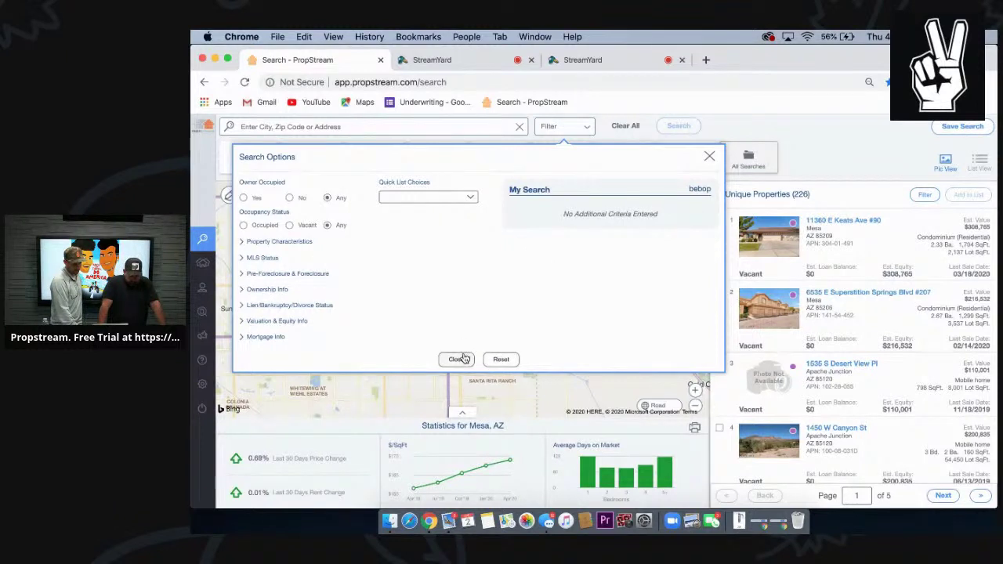
click(709, 157)
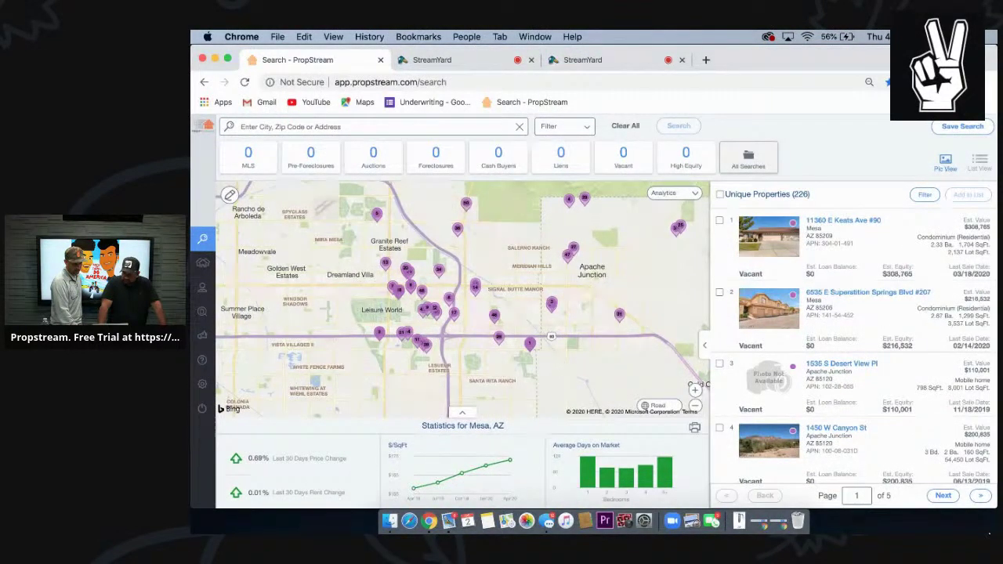
Go to page 2 of the property results and browse through the listed properties.
click(944, 497)
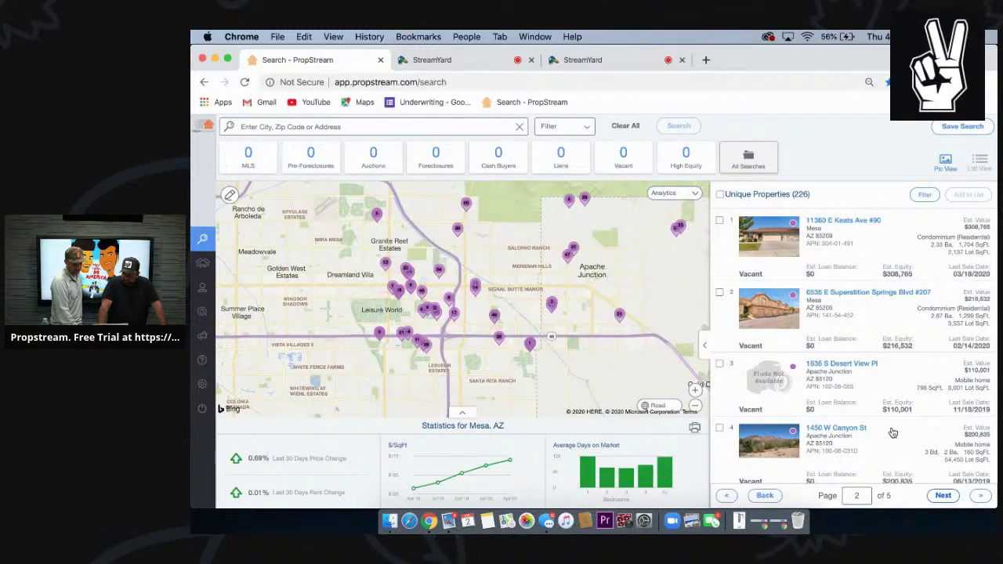
scroll(892, 410, down, 15)
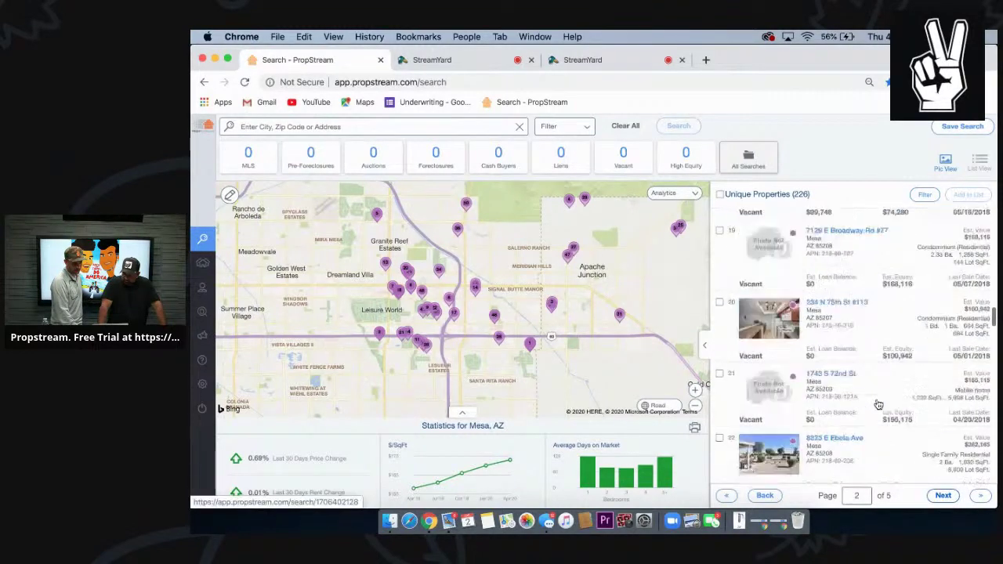
scroll(879, 405, up, 14)
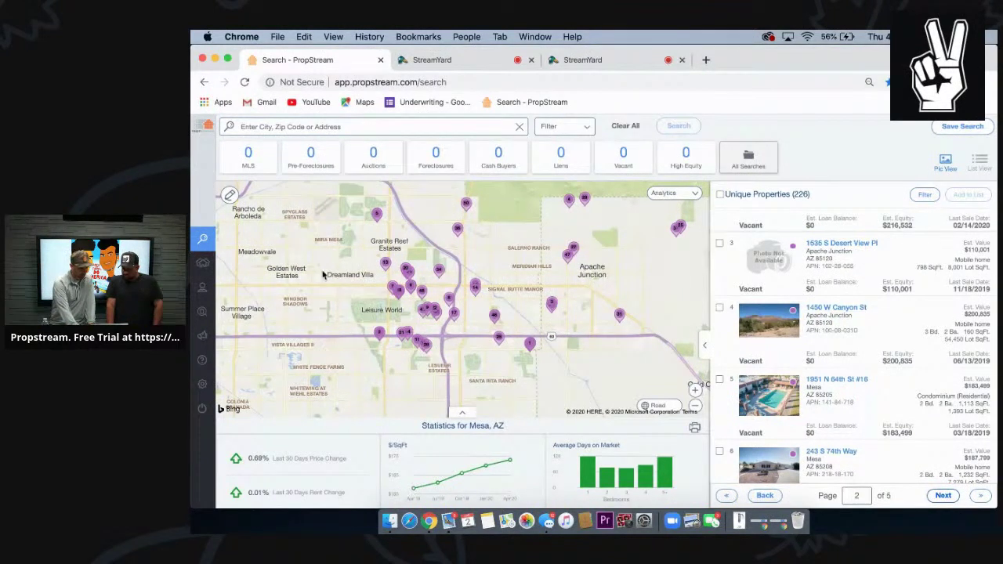
Check the saved properties and the contacts, and return to the property search.
mouse_move(224, 270)
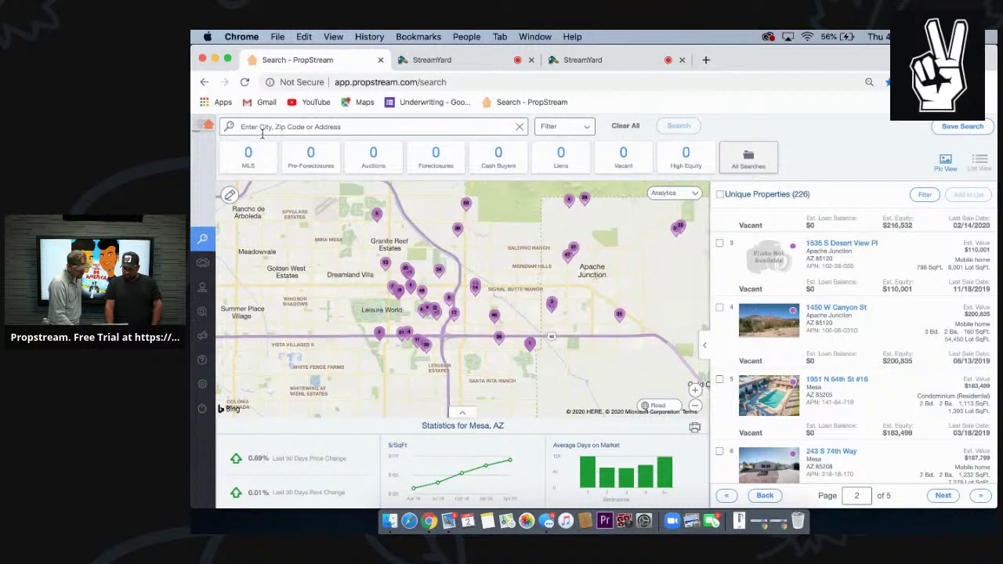
mouse_move(204, 133)
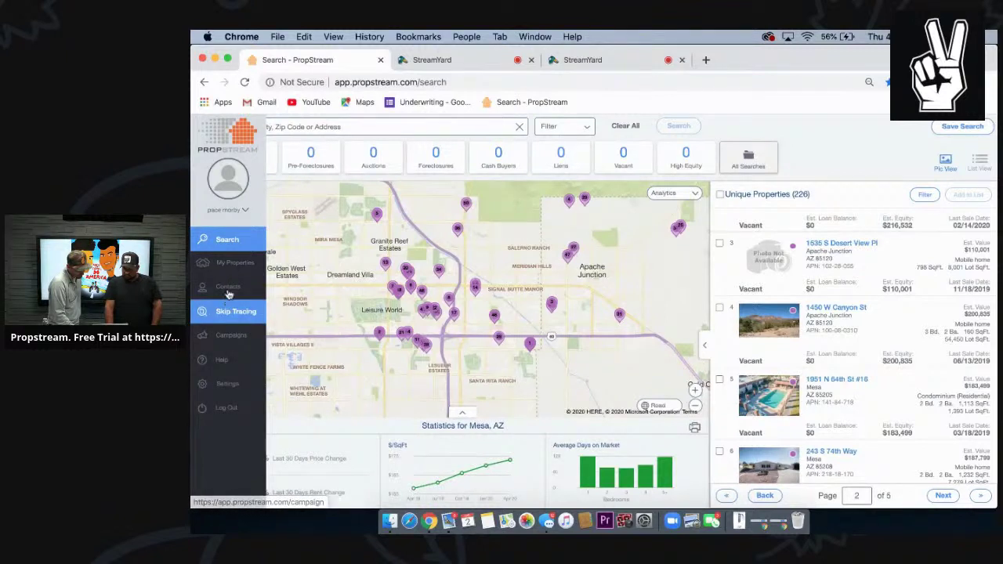
click(231, 265)
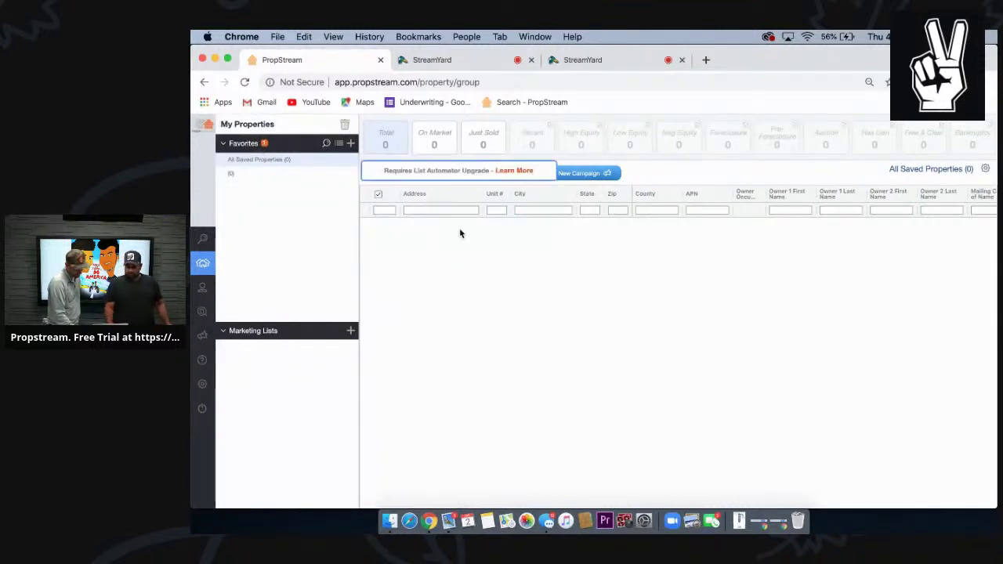
click(223, 146)
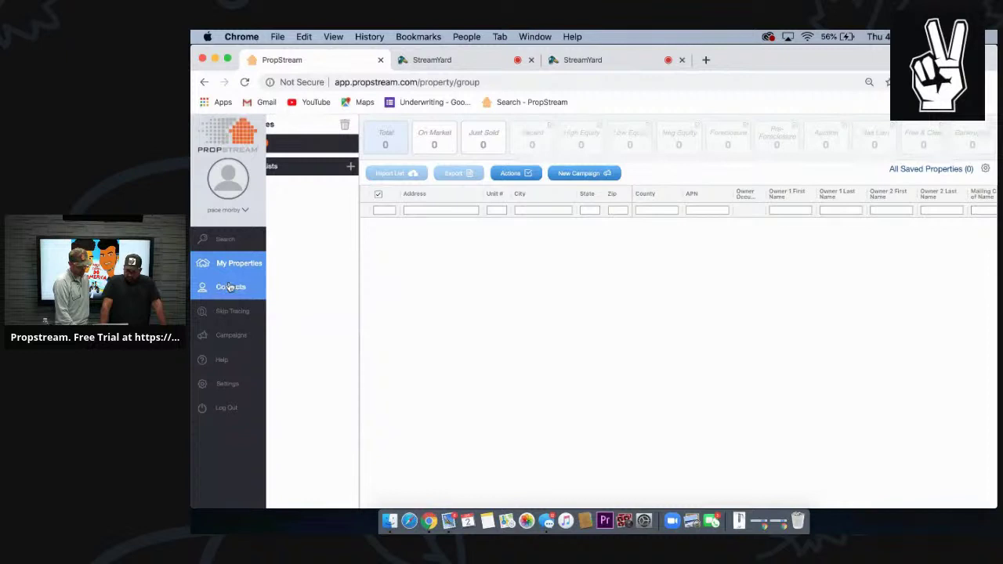
click(233, 287)
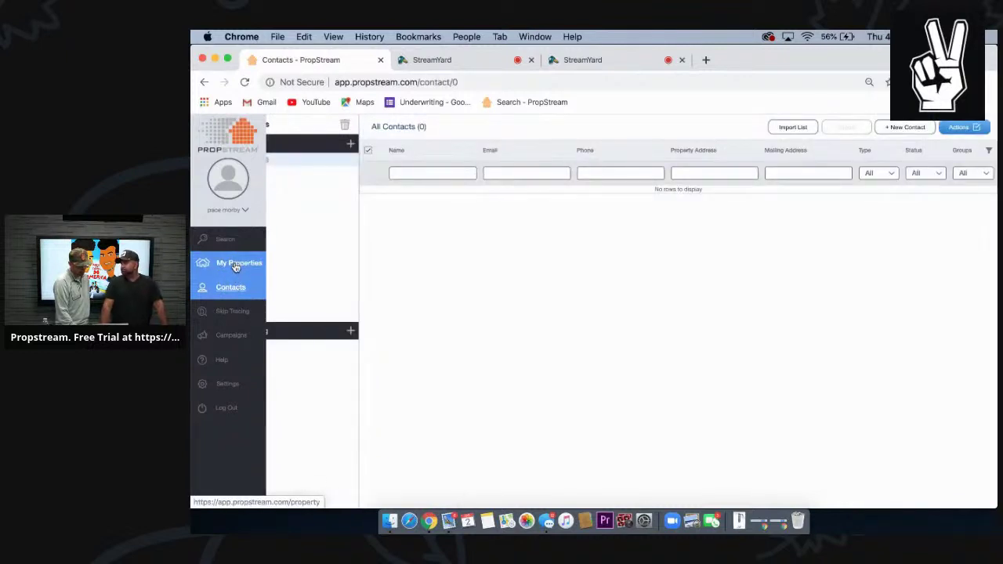
click(235, 265)
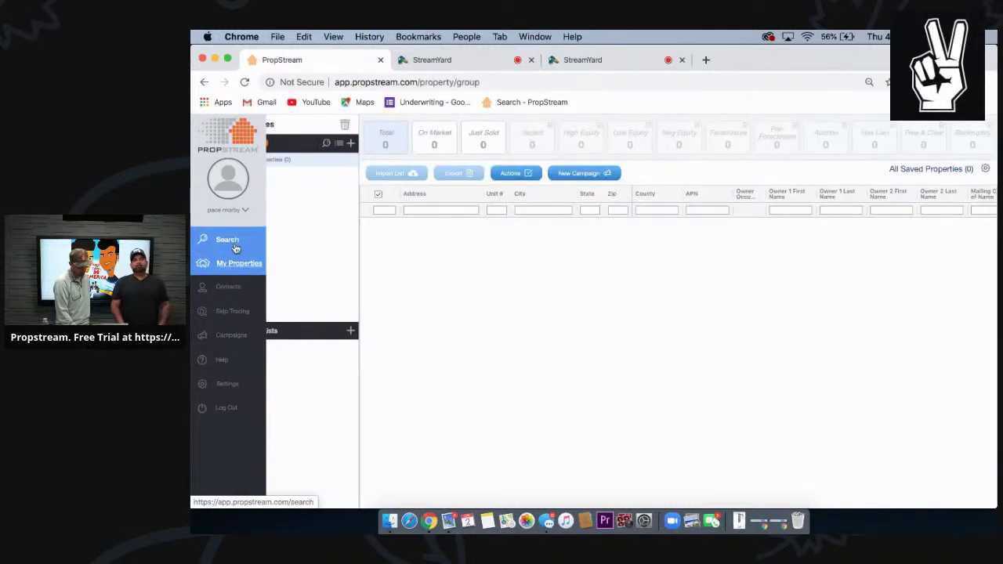
click(235, 249)
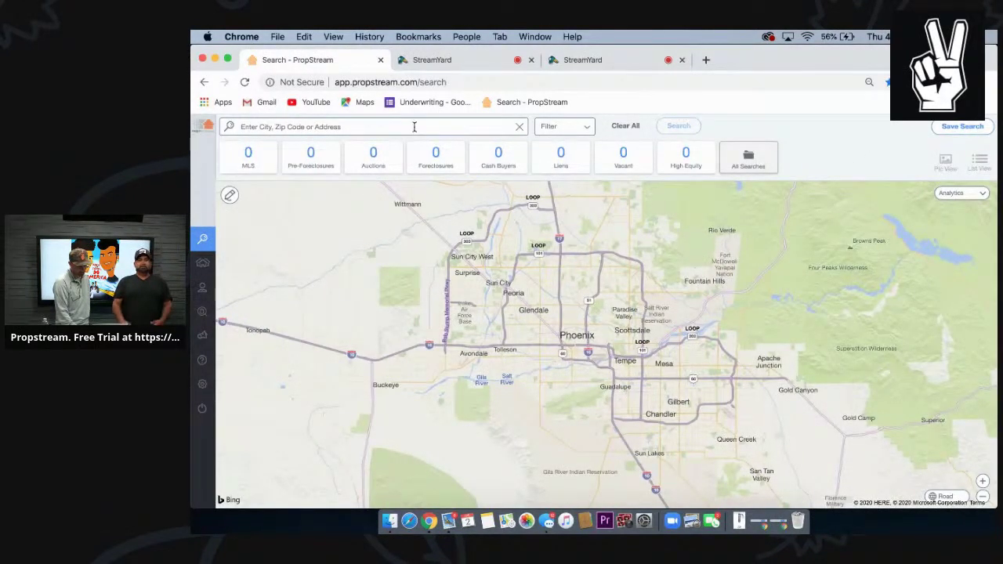
Draw a four-sided search area on the map around Mesa, north of Gilbert, and search it.
click(230, 195)
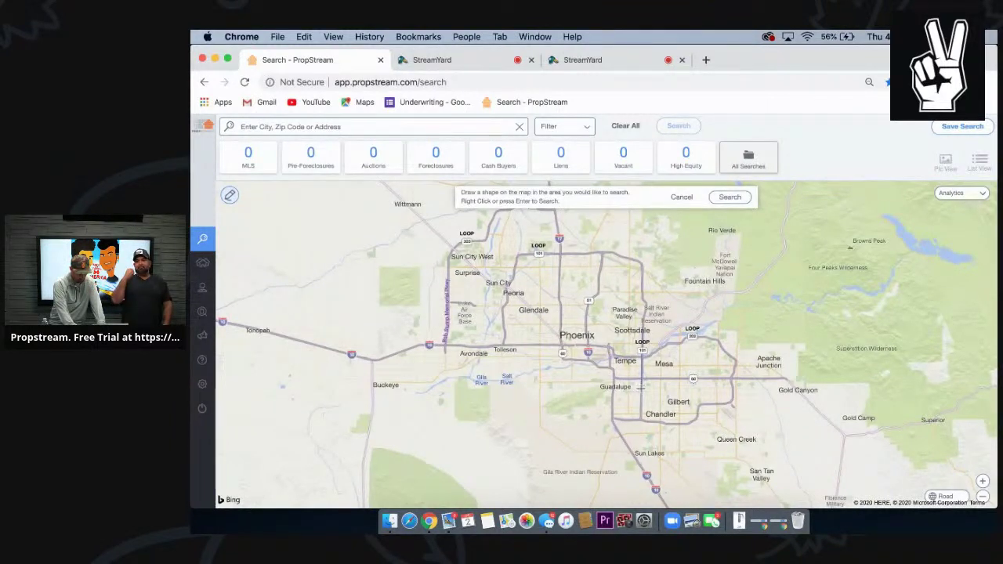
click(641, 398)
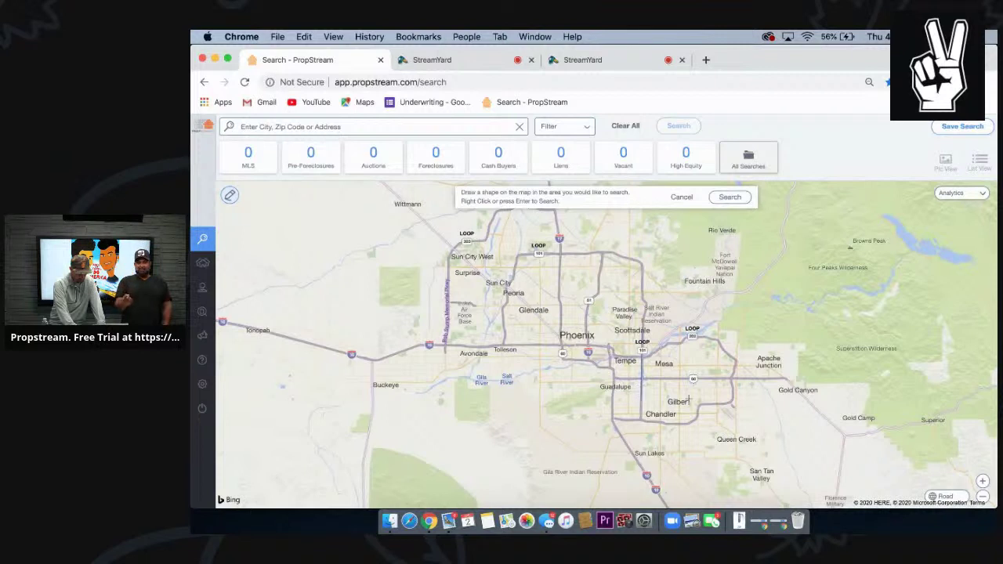
click(752, 398)
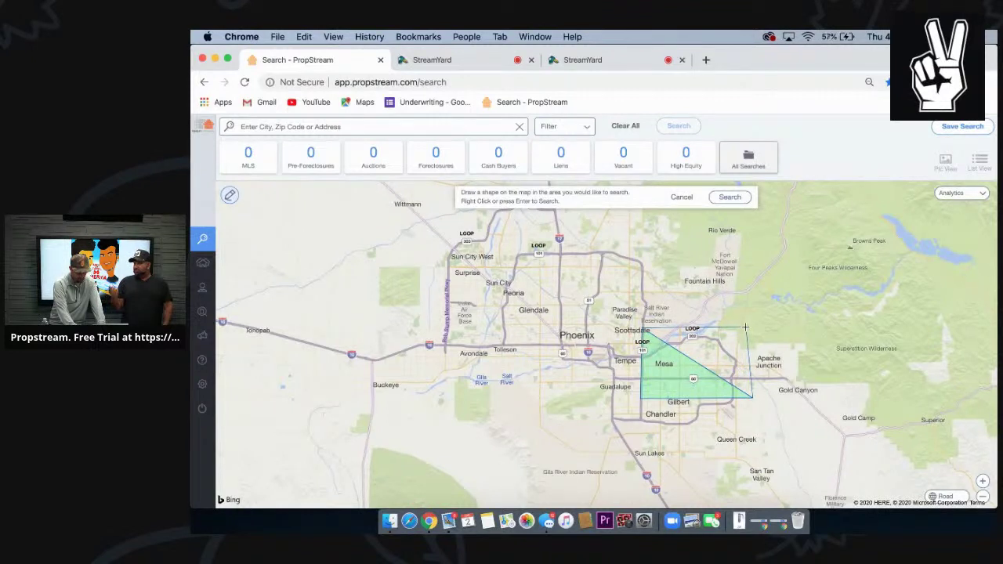
click(746, 327)
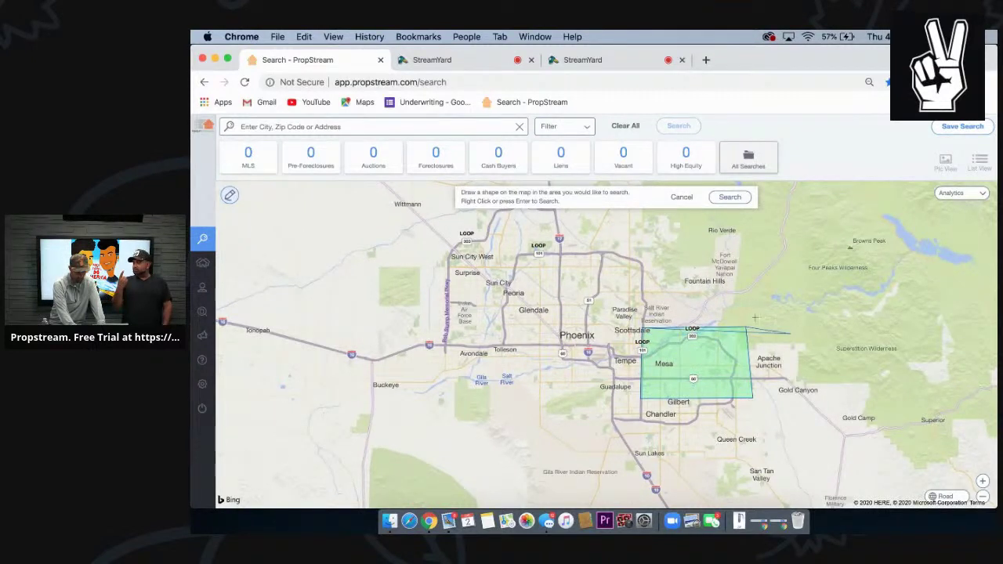
click(729, 198)
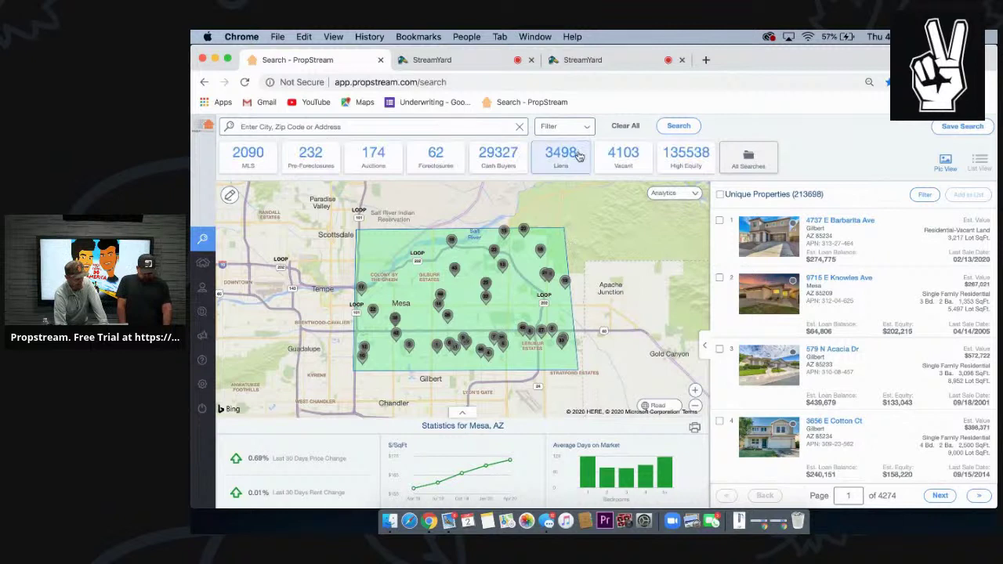
Narrow the results to the Vacant quick list and set the occupancy status to Vacant in the search options.
click(625, 156)
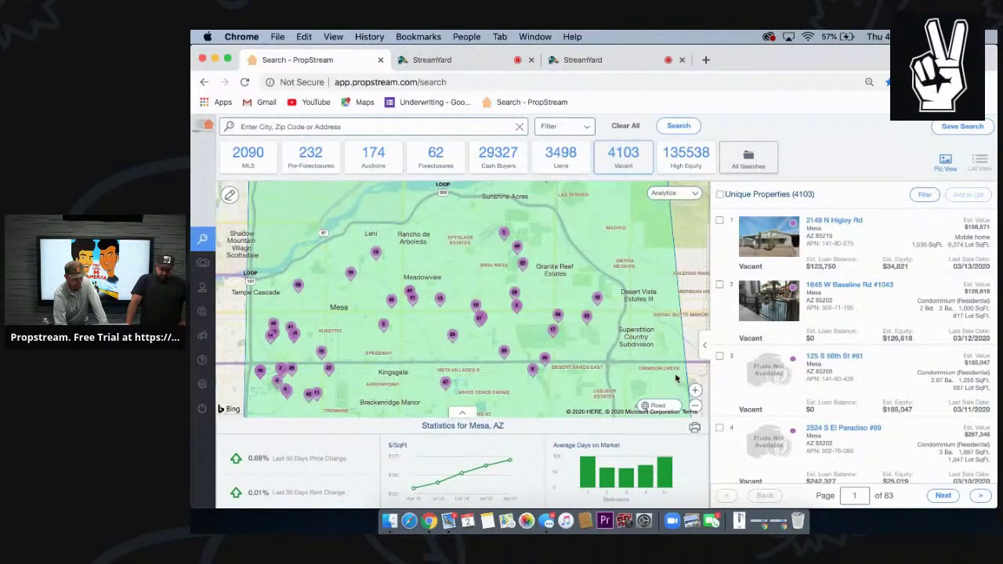
click(926, 195)
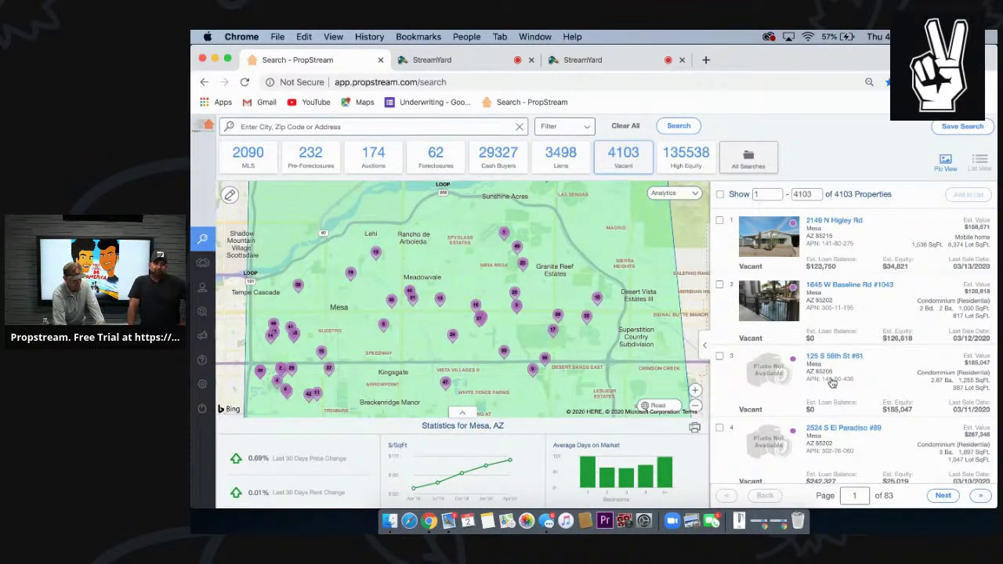
click(562, 132)
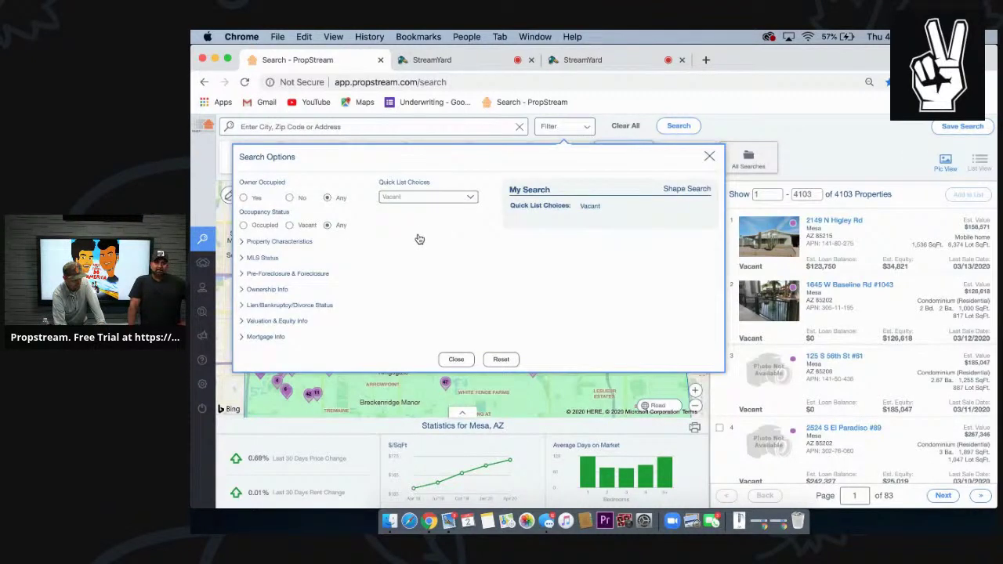
click(290, 225)
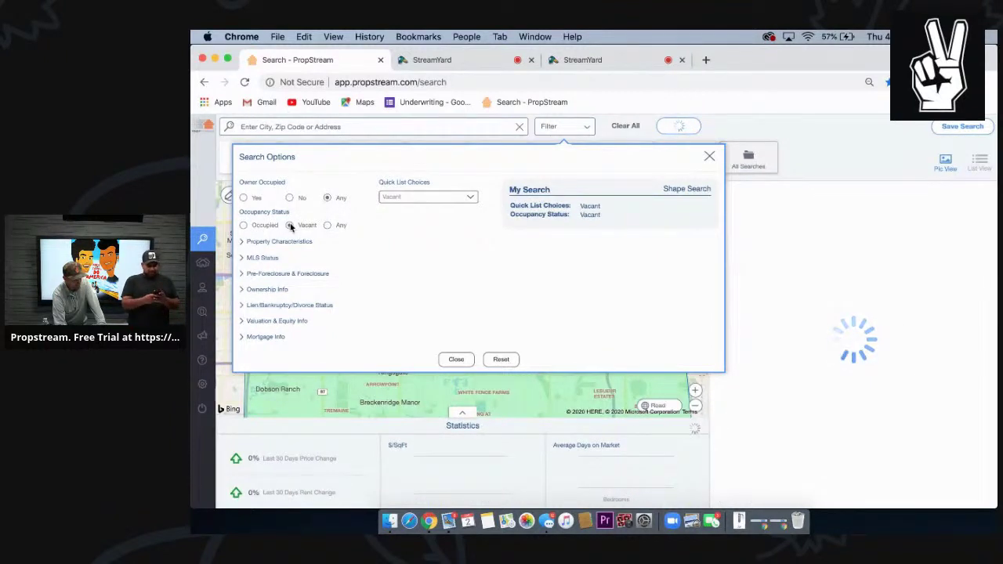
Limit the property characteristics to the Residential classification and a minimum year built of 1977.
click(246, 243)
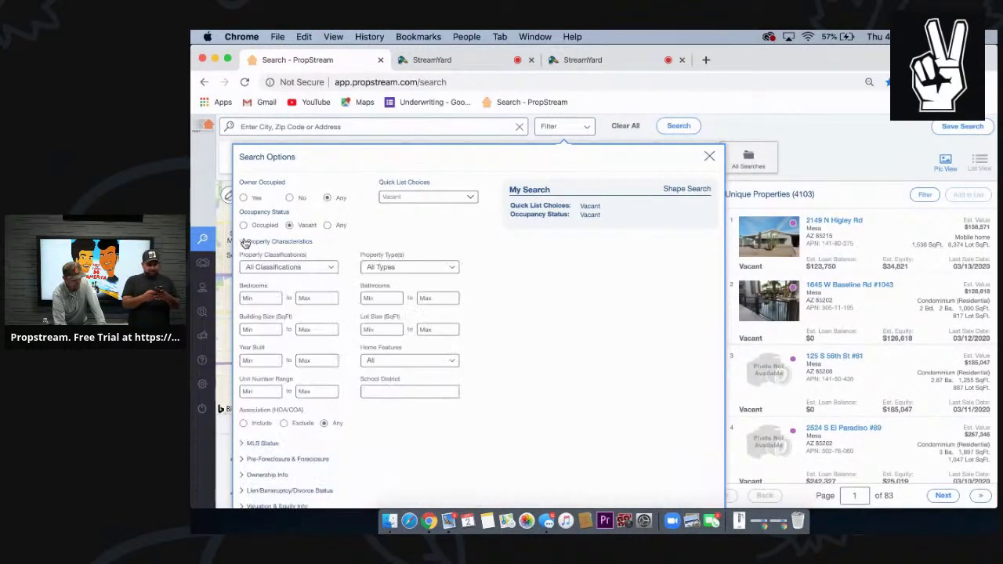
click(311, 268)
click(309, 289)
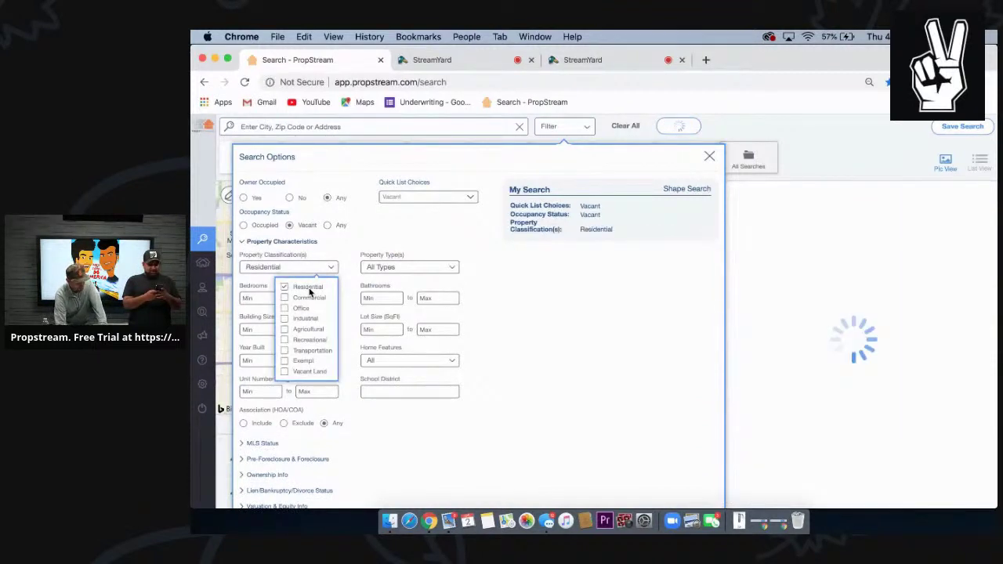
click(437, 434)
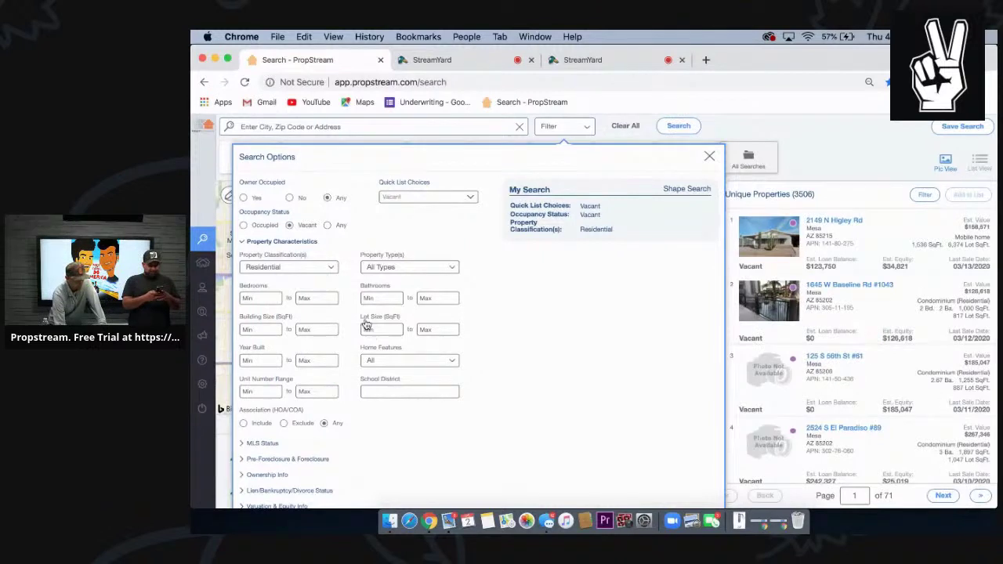
click(267, 359)
text(1977)
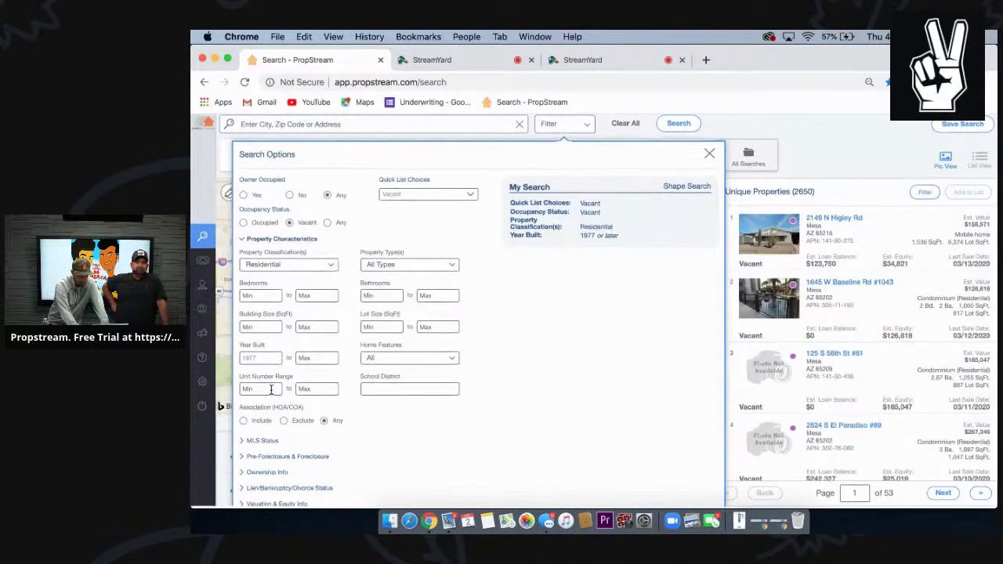
Review the MLS, foreclosure and ownership filters and set the maximum estimated value to $400,000.
click(248, 444)
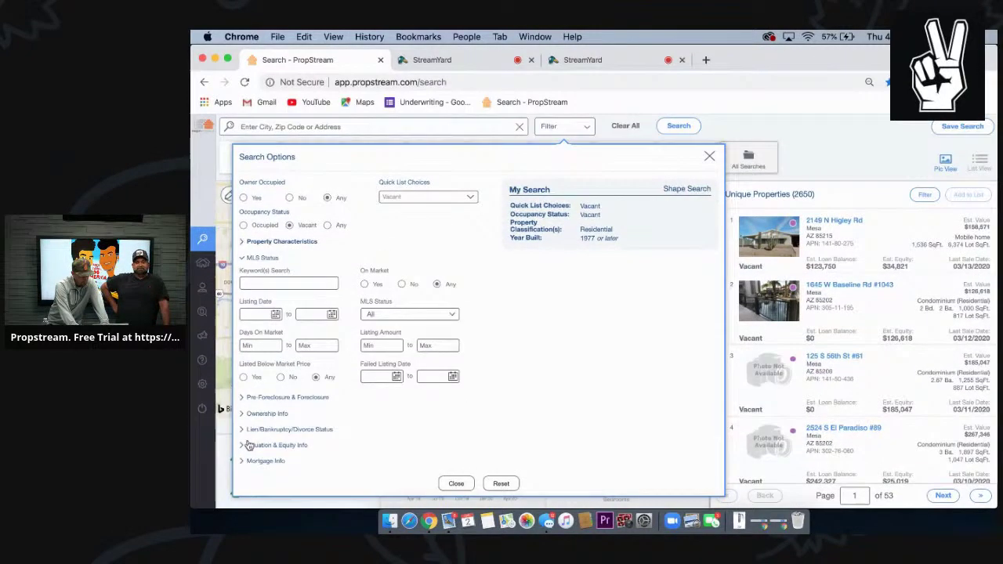
click(247, 398)
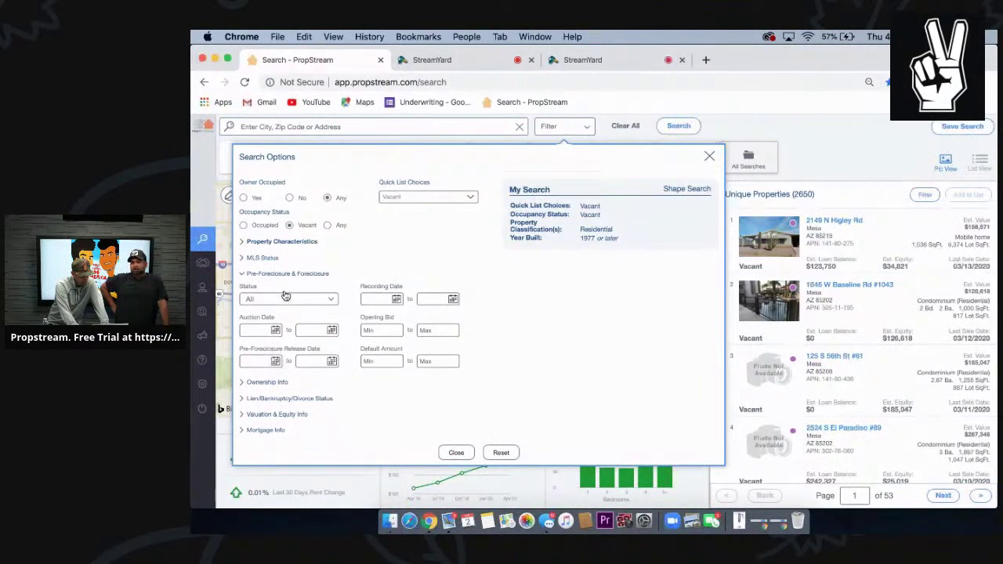
click(259, 383)
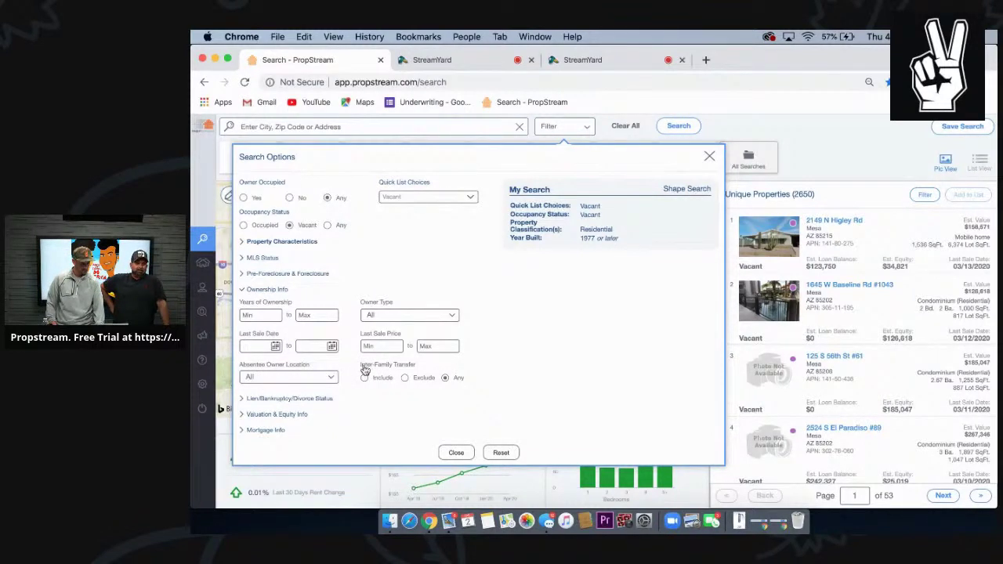
click(284, 416)
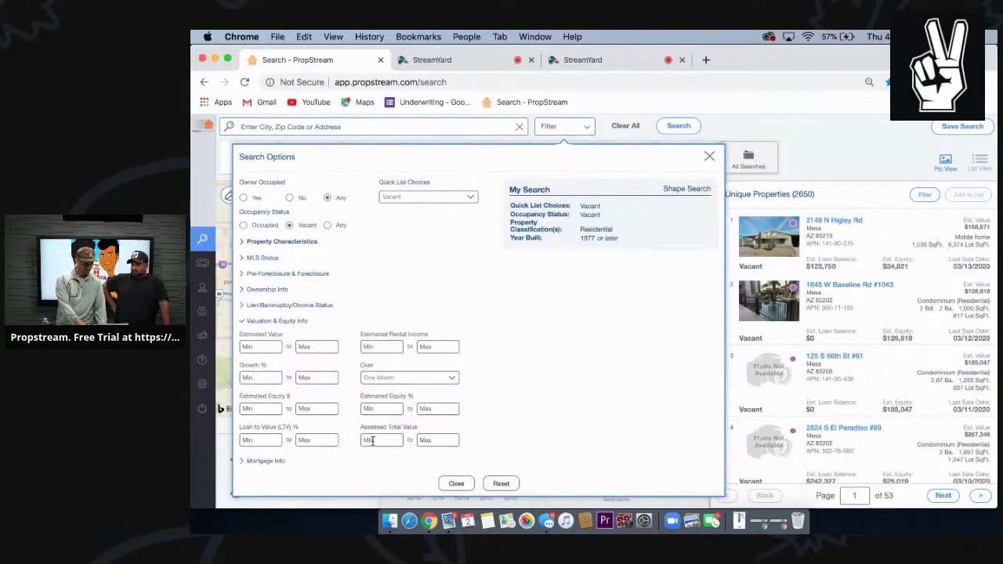
click(310, 347)
text(4000000)
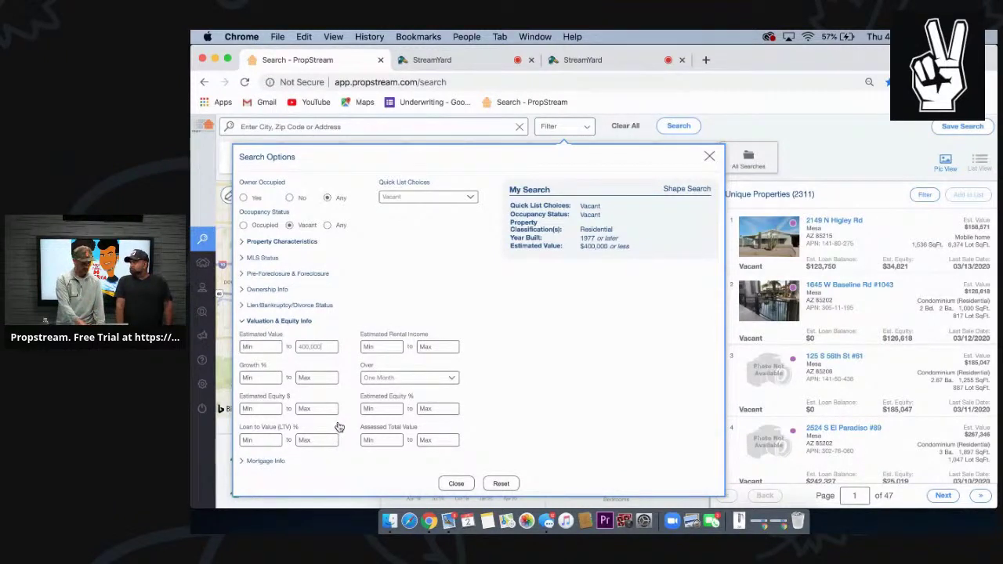
Exclude seller carry back properties in the mortgage filters and close the search options.
click(280, 460)
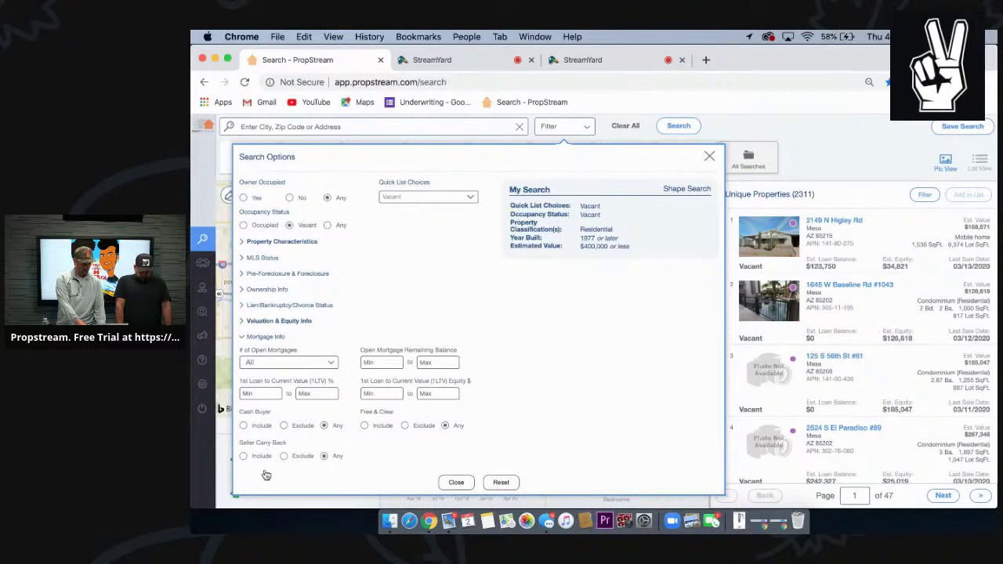
click(286, 456)
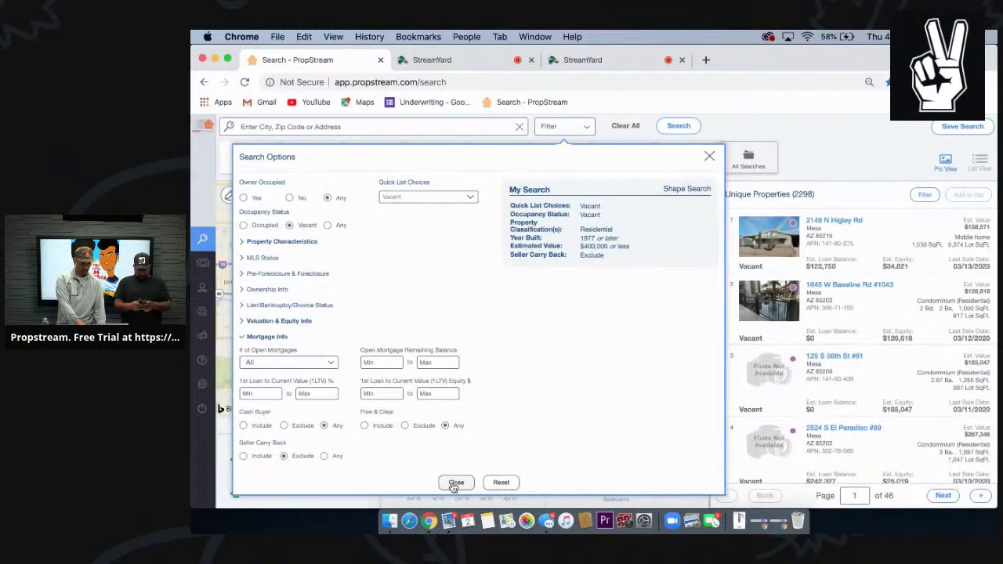
click(454, 484)
Save the search under a name combining the two hosts' first names with "Vacant".
click(963, 127)
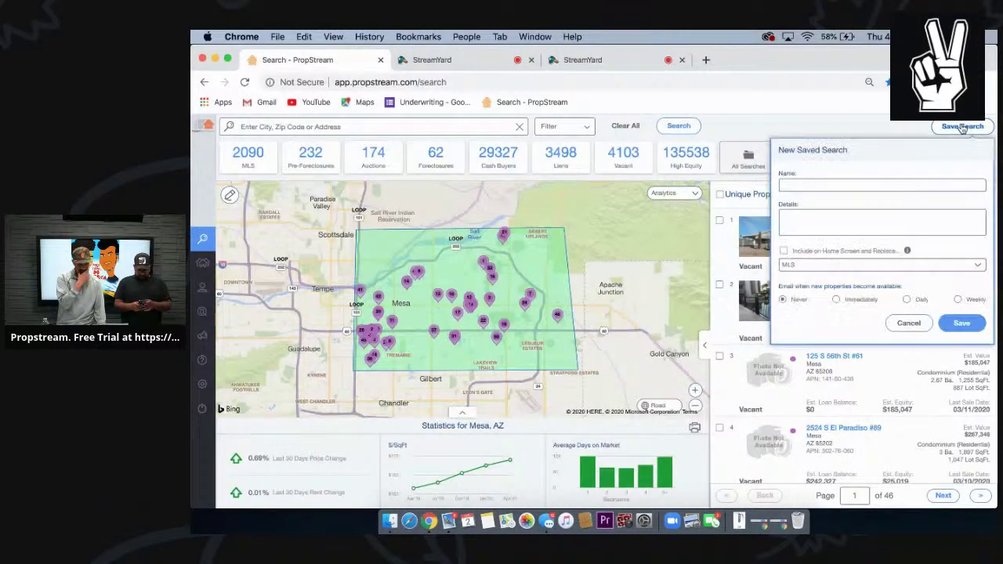
click(788, 187)
text(Pace and Jamil)
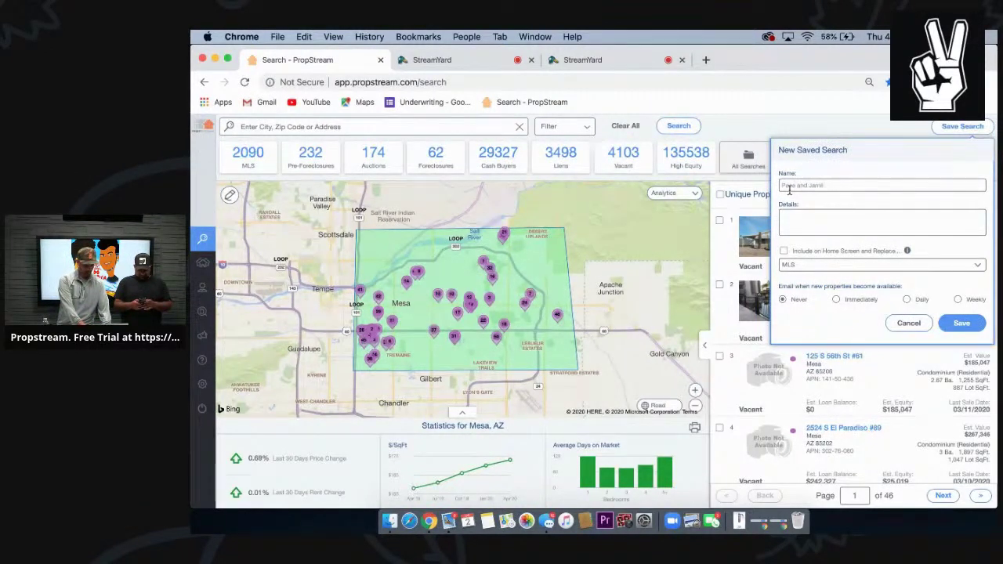
text( Vacant)
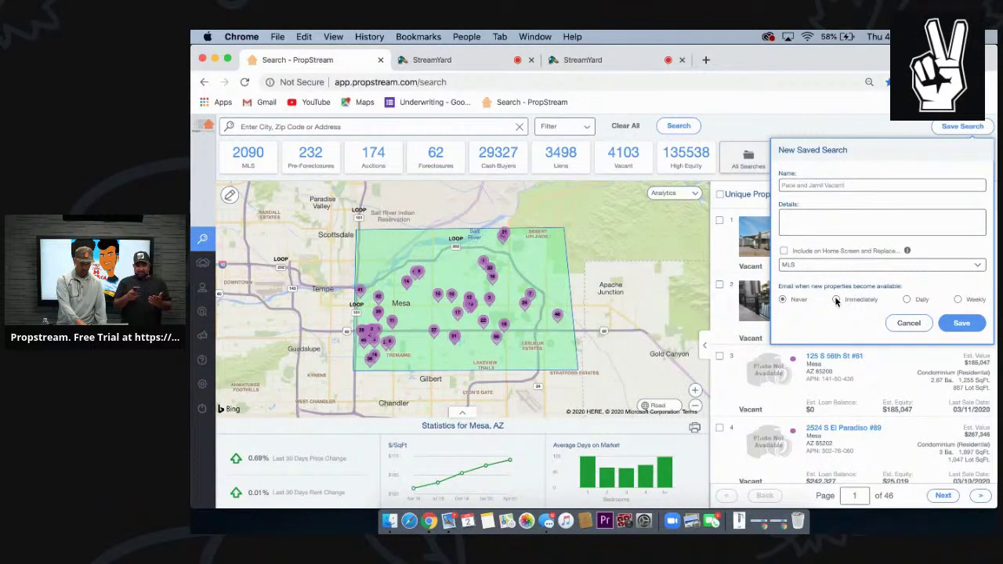
click(960, 324)
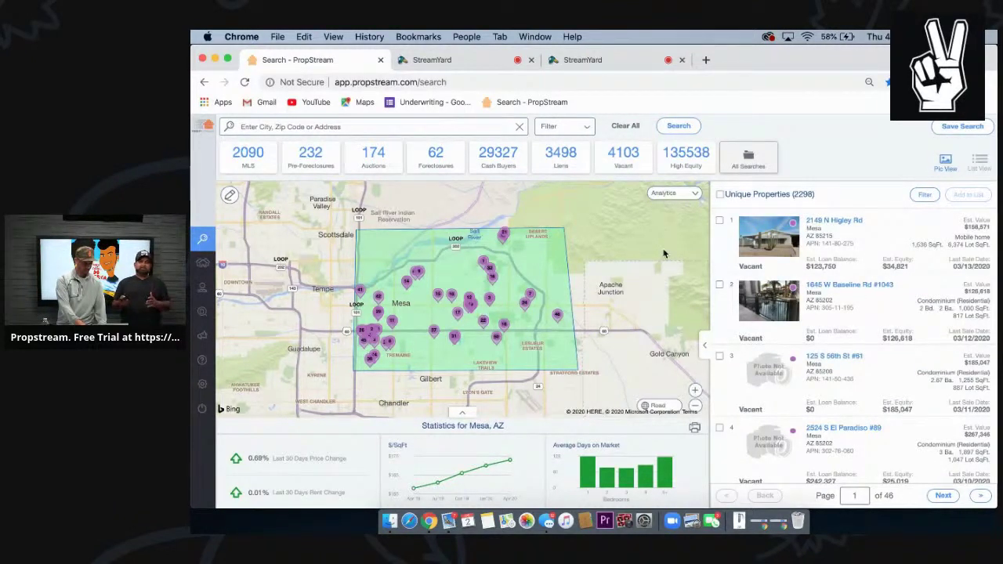
Look through the saved properties and contacts, and open the skip trace pricing.
click(224, 266)
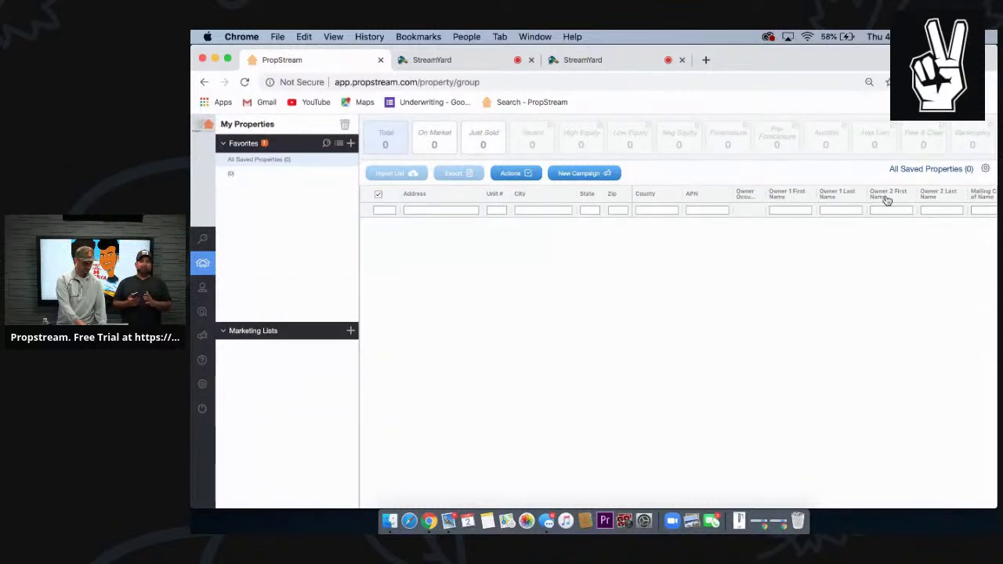
mouse_move(198, 248)
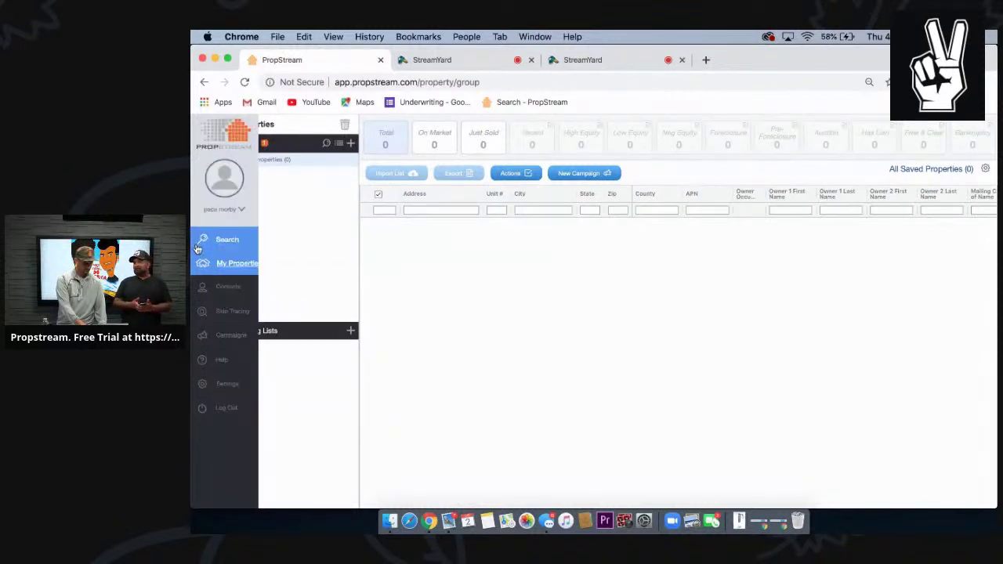
click(217, 289)
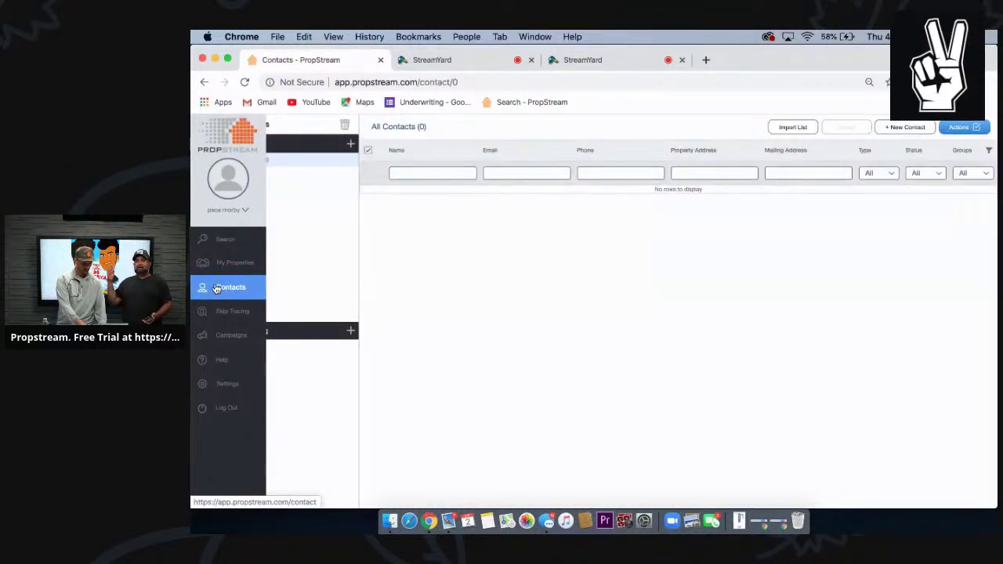
click(217, 312)
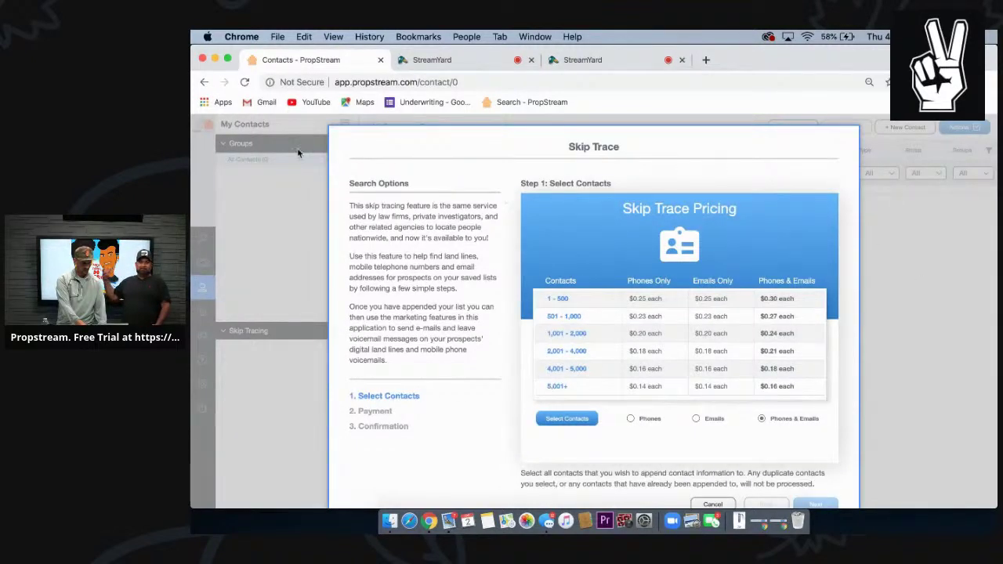
Switch to the StreamYard studio and locate the shared screen's option for removal from the stream.
click(588, 61)
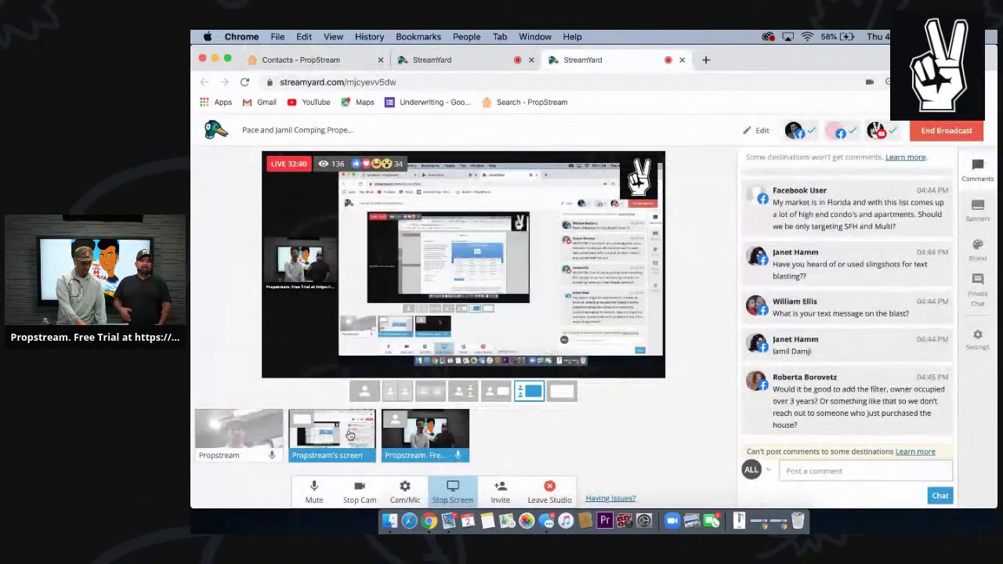
mouse_move(333, 426)
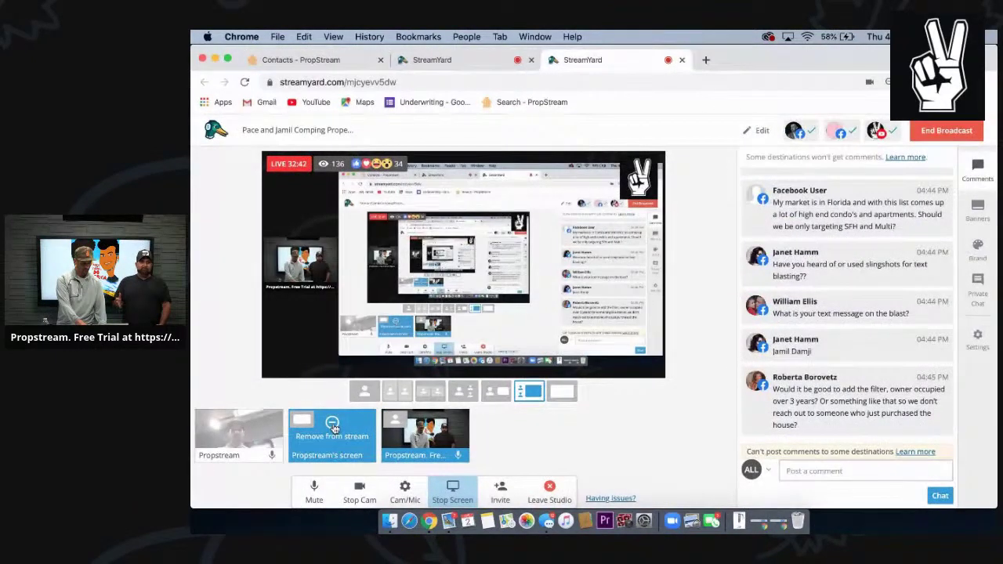